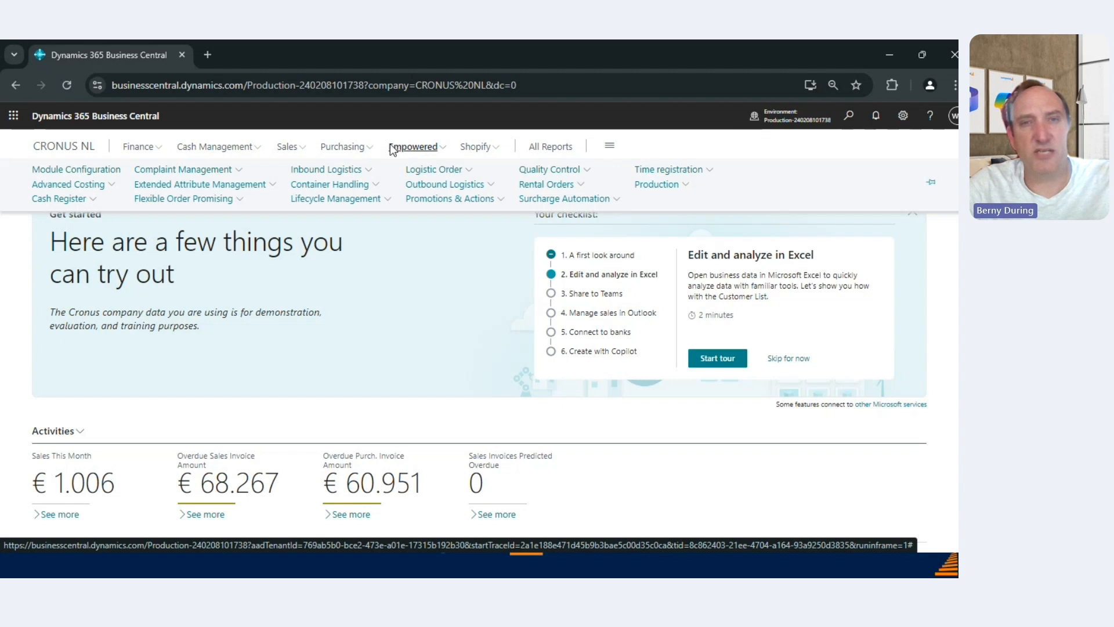
Step: Examine the module list and the Wholesale and Distribution licence line in Module Configuration, switch the page to edit mode, and return home
{"action": "left_click", "coordinate": [68, 170]}
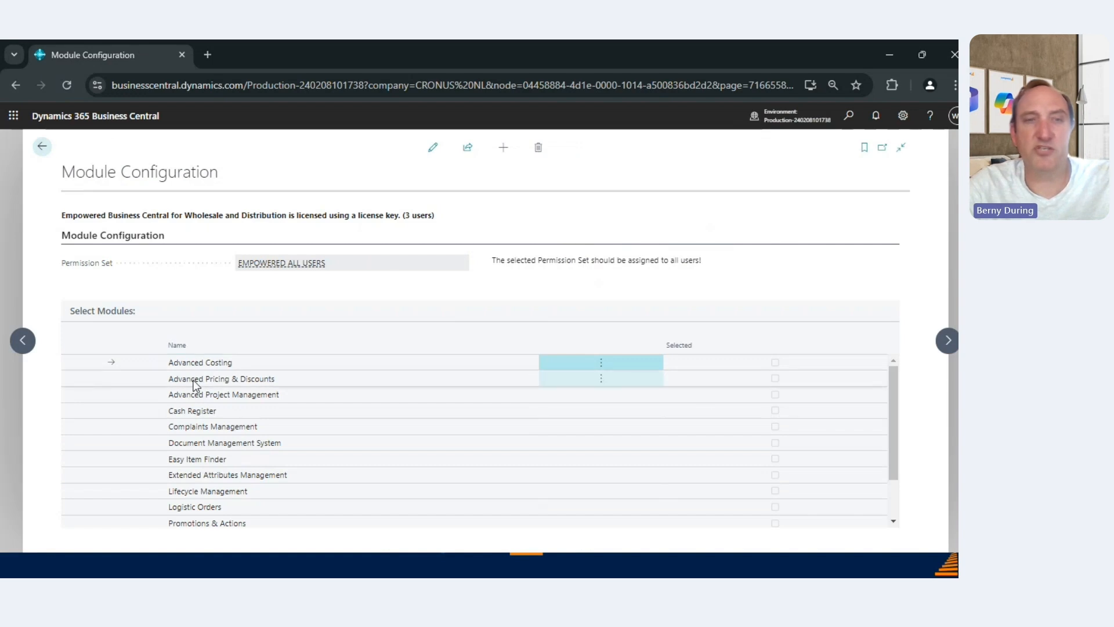
{"action": "scroll", "coordinate": [248, 438], "scroll_direction": "down", "scroll_amount": 2}
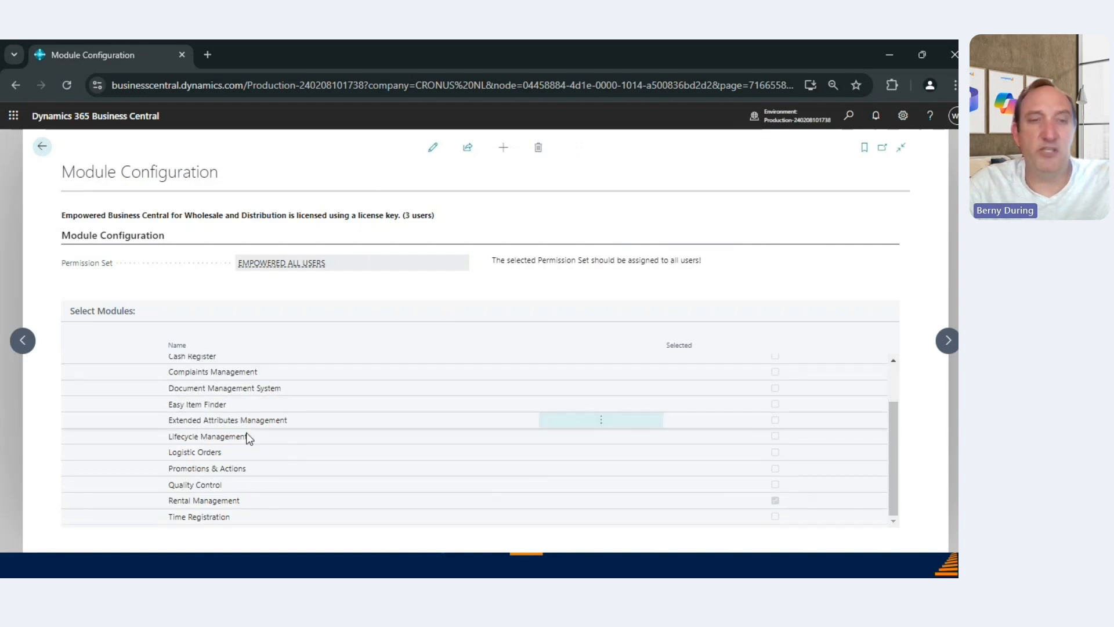
{"action": "left_click_drag", "start_coordinate": [187, 218], "coordinate": [285, 221]}
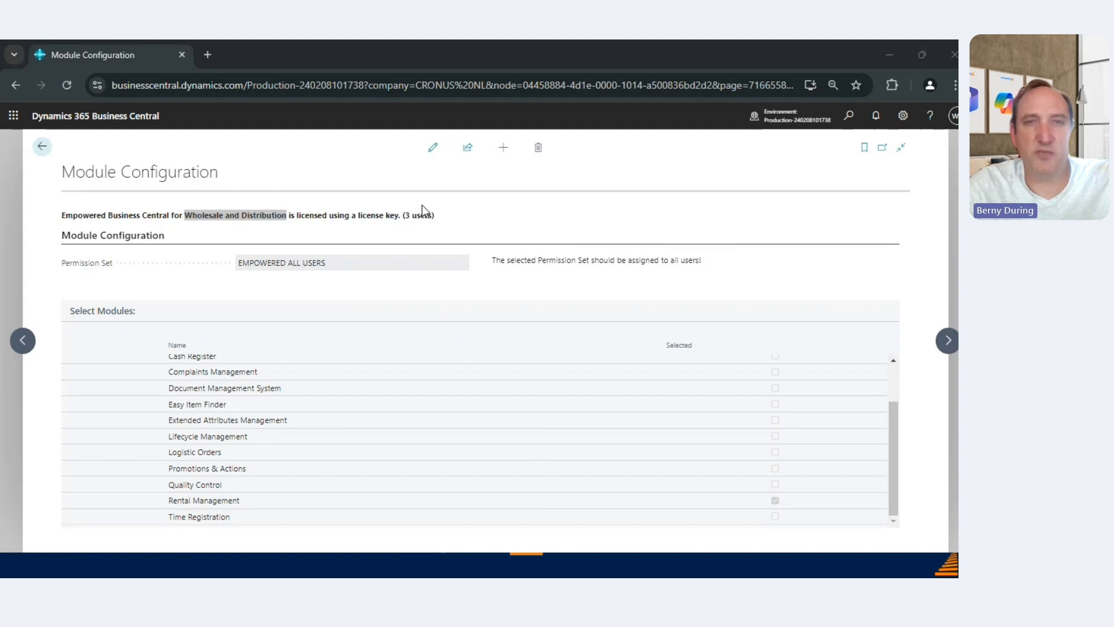
{"action": "left_click", "coordinate": [432, 148]}
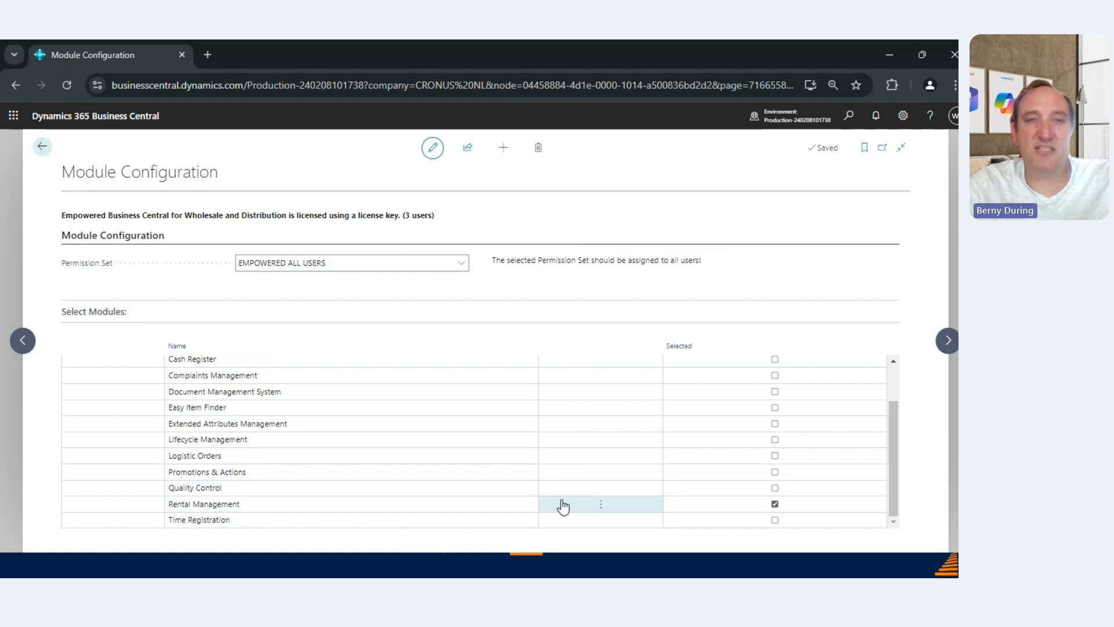
{"action": "left_click", "coordinate": [42, 147]}
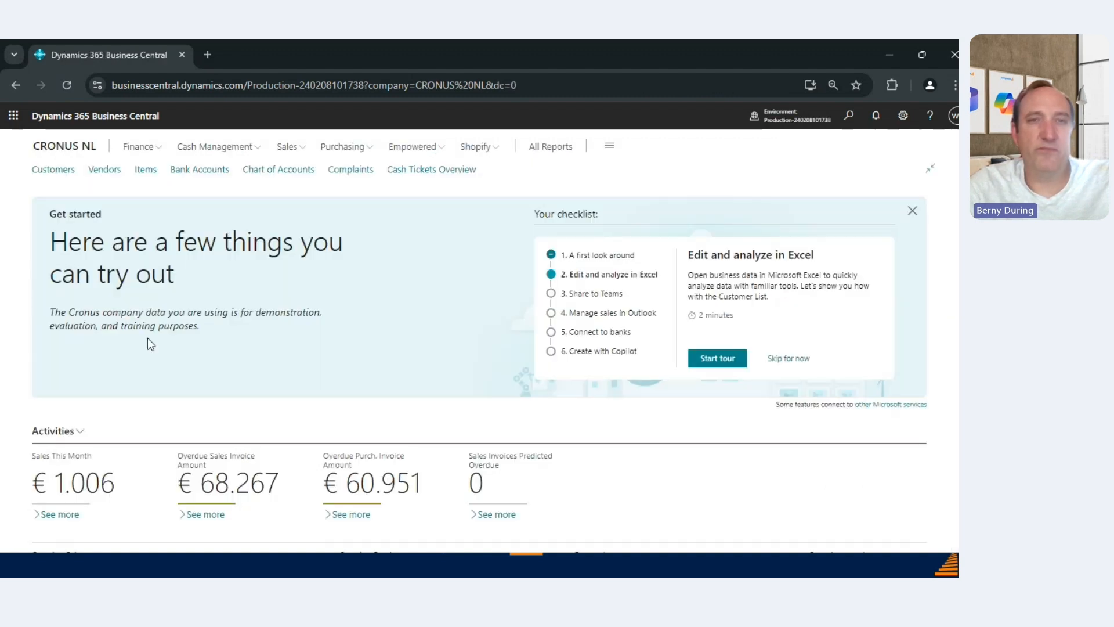
Step: Search for "rental set", open Rental Setup, and look through its General, Rental and Number Series sections
{"action": "key", "text": "alt+q"}
{"action": "type", "text": "rental"}
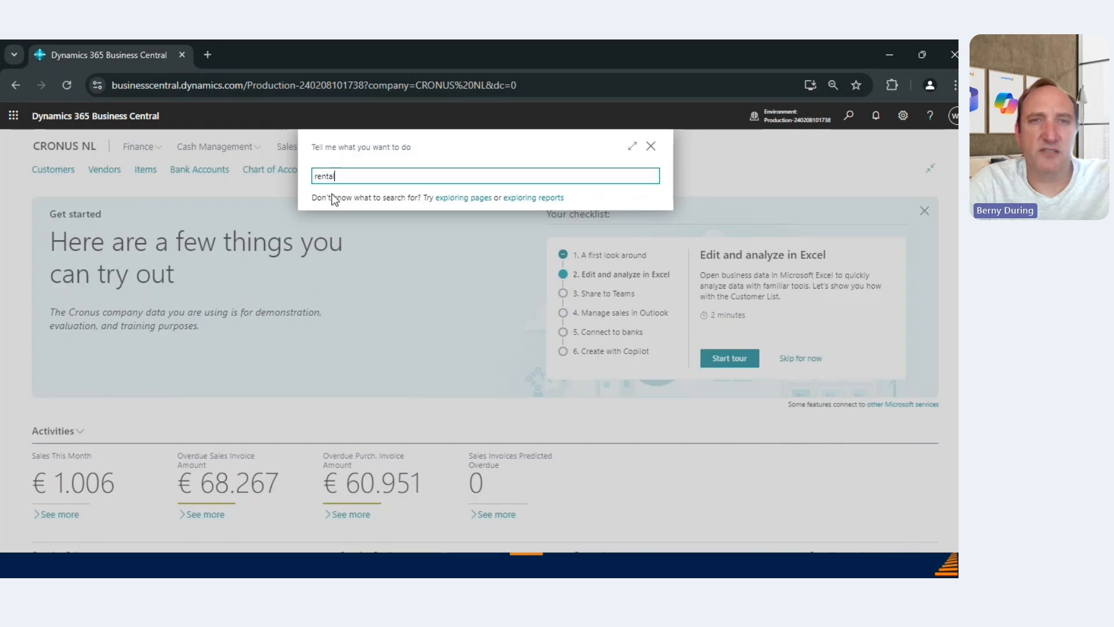
{"action": "type", "text": " set"}
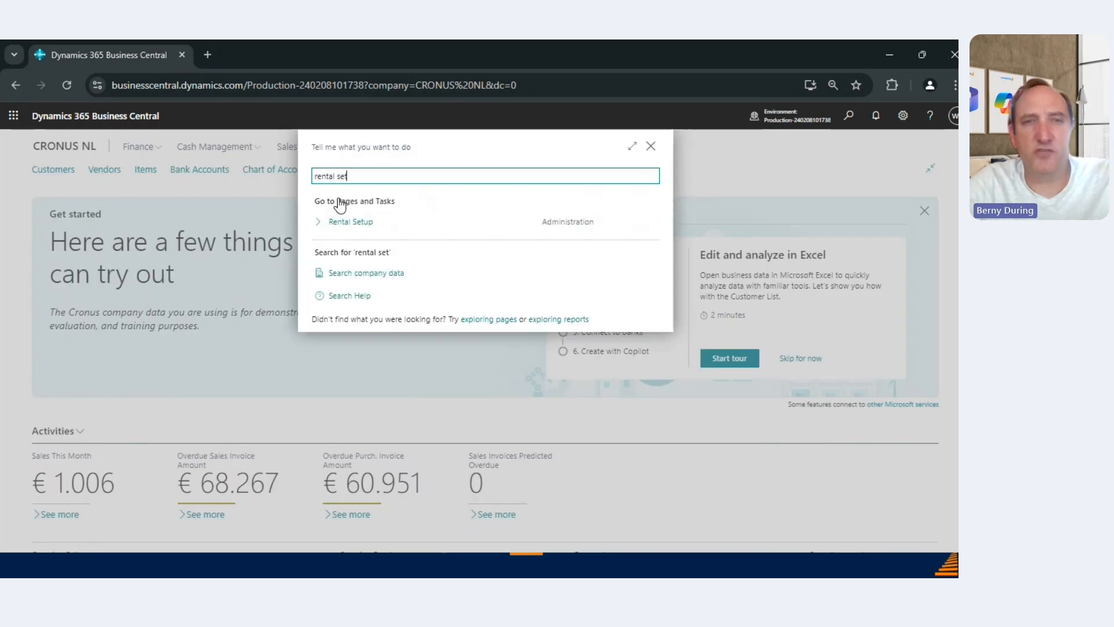
{"action": "left_click", "coordinate": [369, 223]}
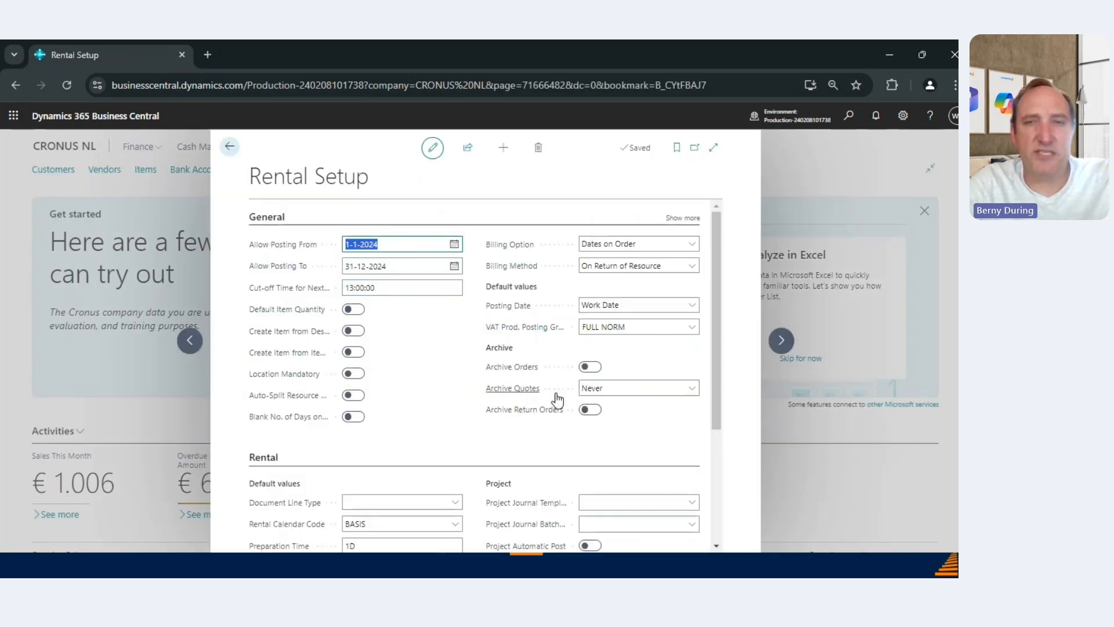
{"action": "scroll", "coordinate": [503, 313], "scroll_direction": "down", "scroll_amount": 3}
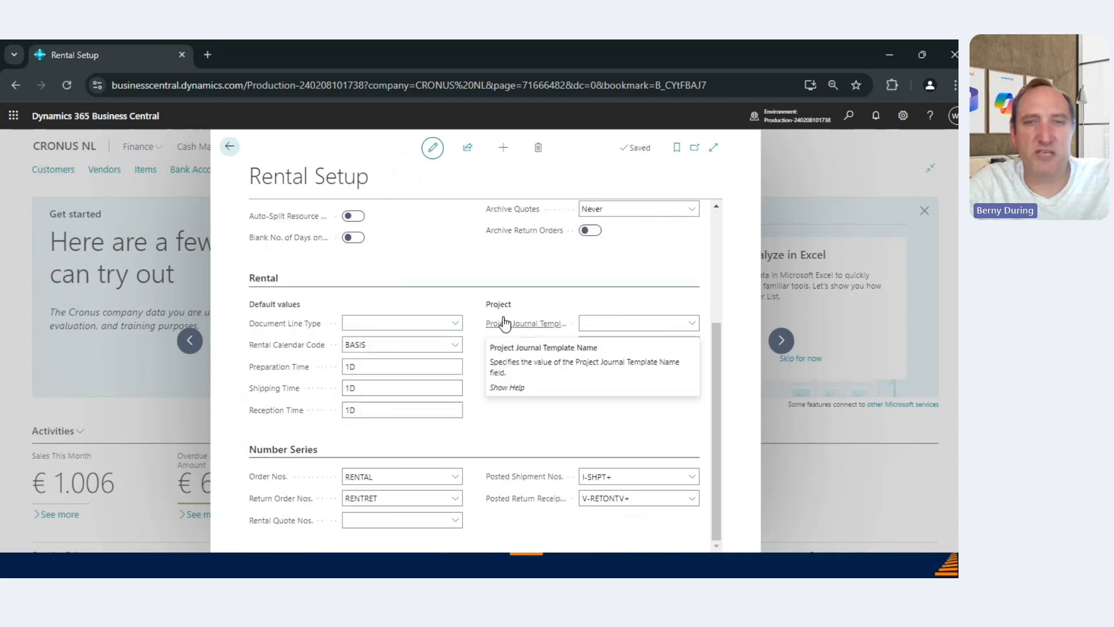
{"action": "scroll", "coordinate": [504, 317], "scroll_direction": "up", "scroll_amount": 3}
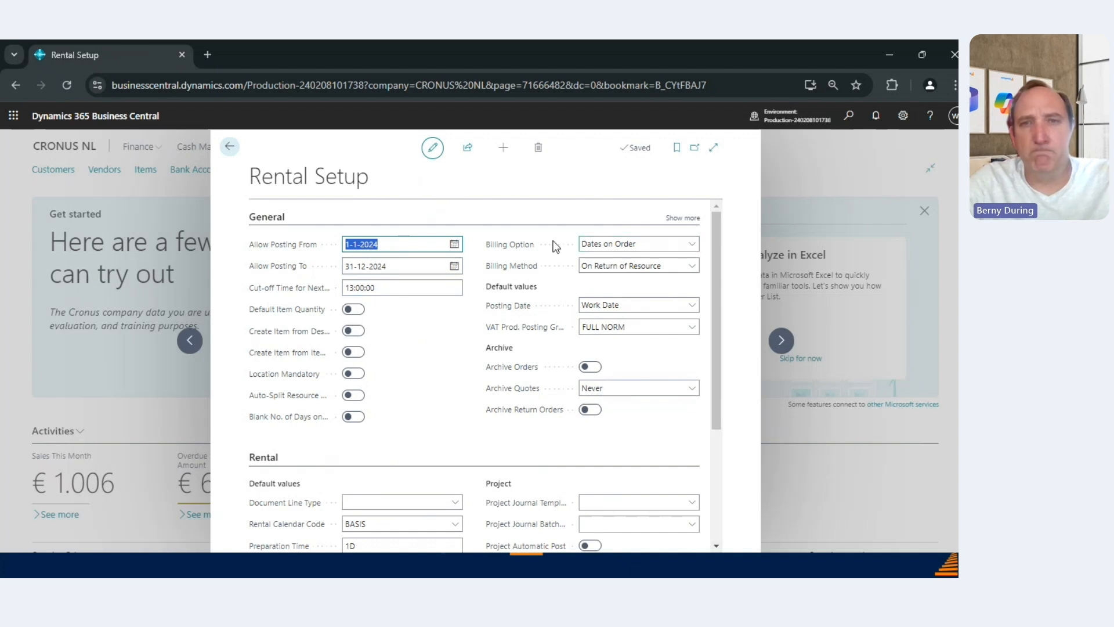
Step: Check the choices for Billing Option and default Posting Date, selecting Dates on Order and Work Date, and inspect the VAT product posting group
{"action": "left_click", "coordinate": [644, 245]}
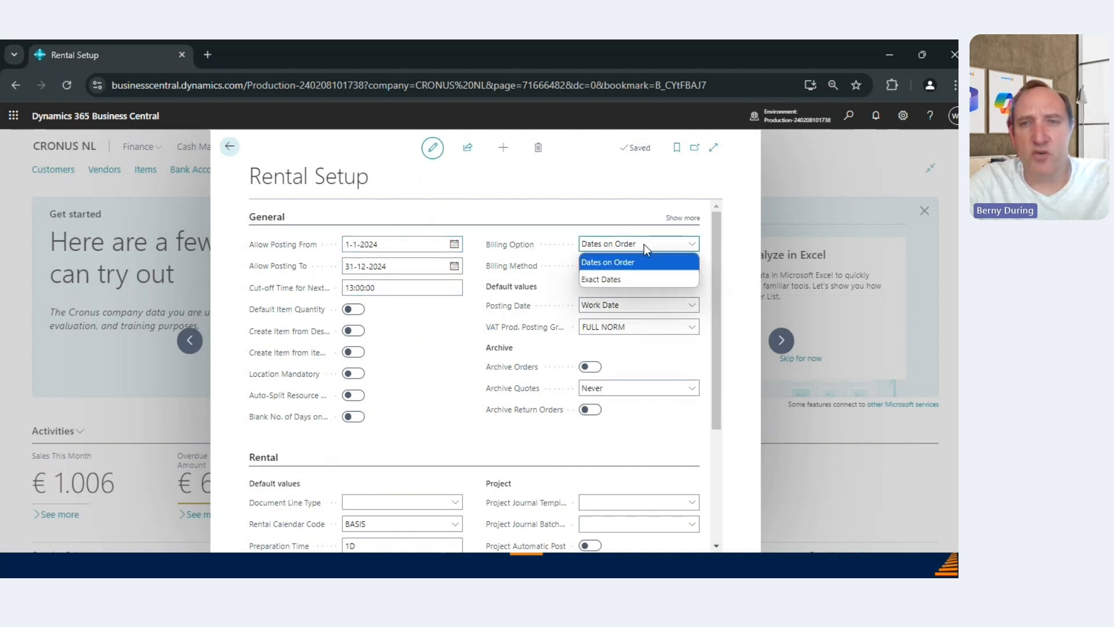
{"action": "left_click", "coordinate": [627, 259]}
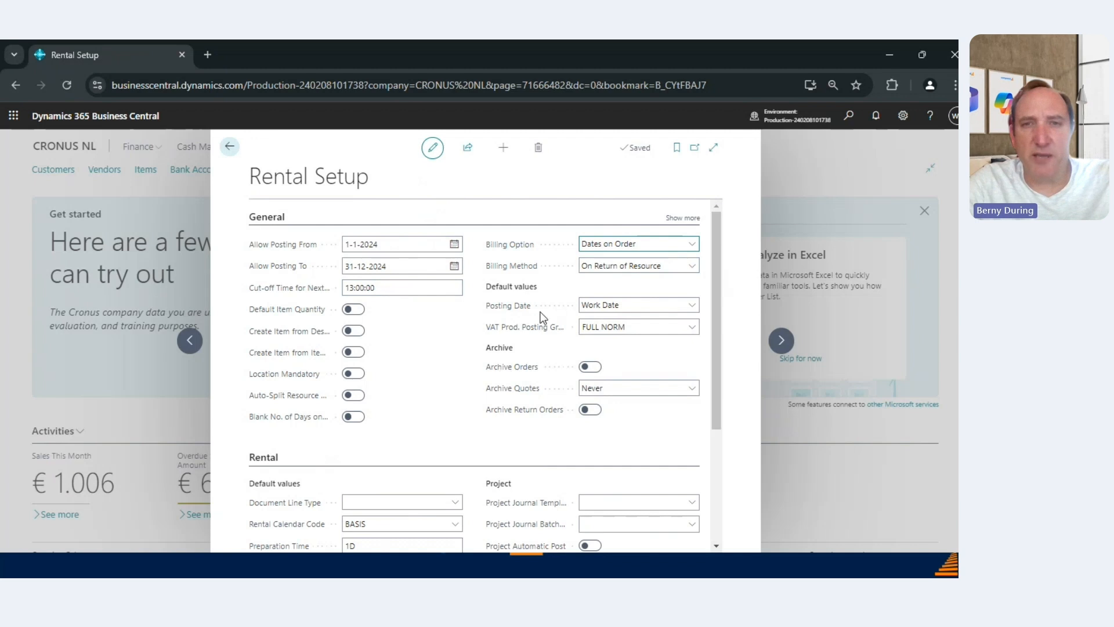
{"action": "left_click", "coordinate": [629, 308]}
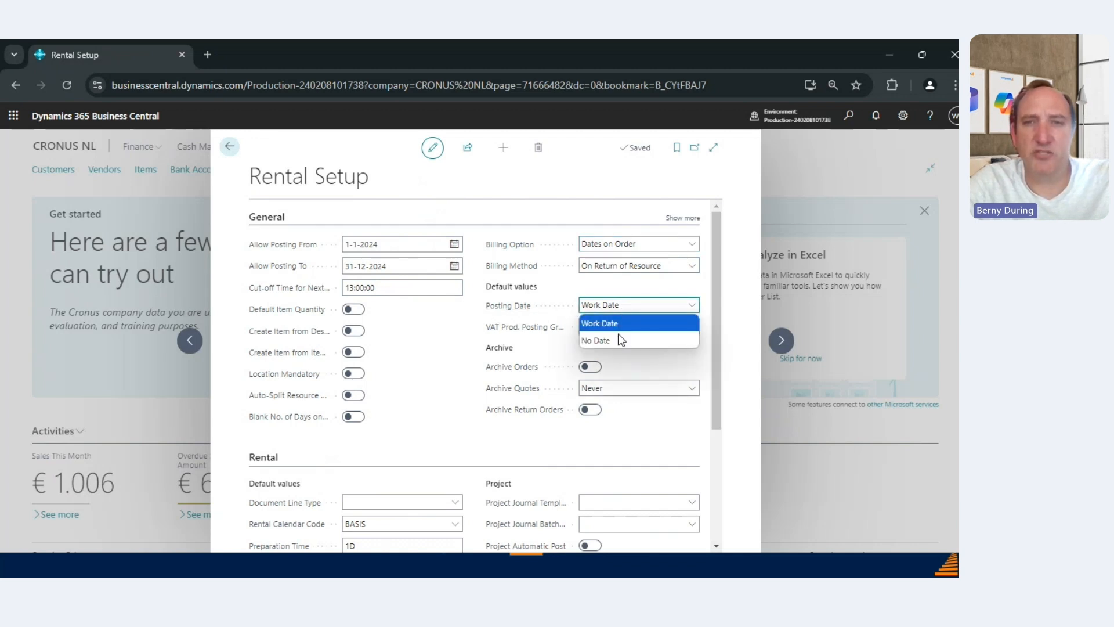
{"action": "left_click", "coordinate": [620, 329]}
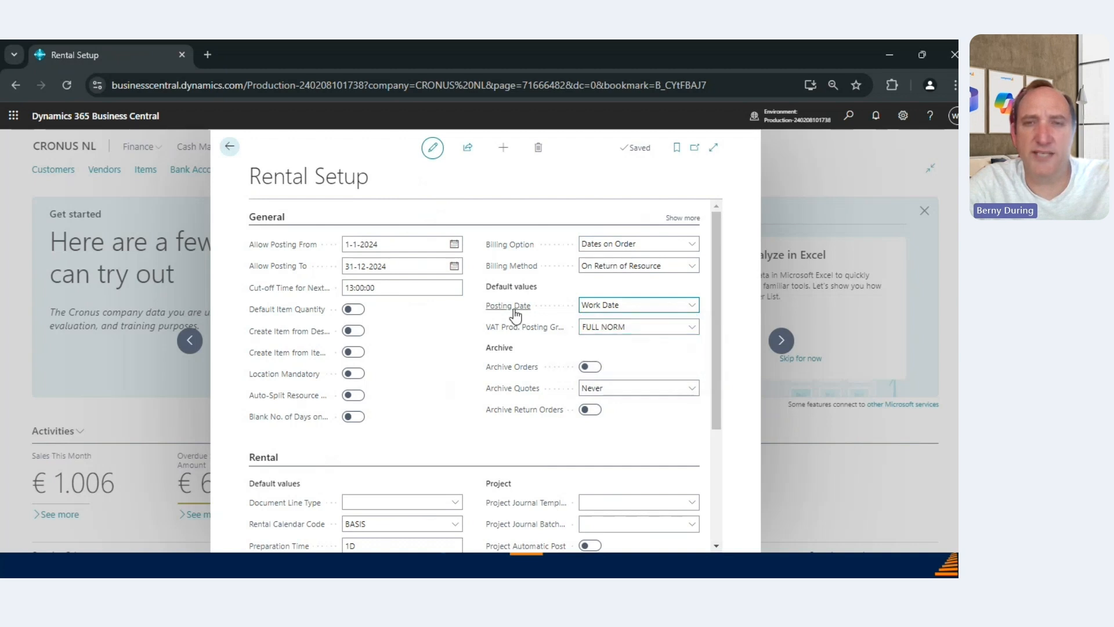
{"action": "left_click", "coordinate": [648, 328]}
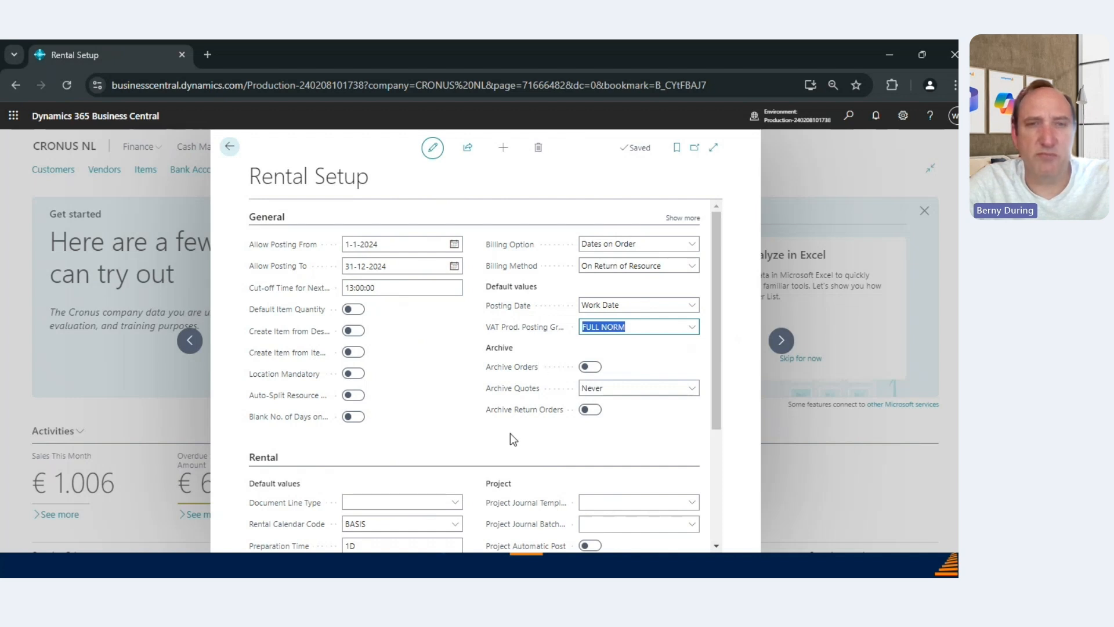
Step: Try the Default Item Quantity option and leave it switched off
{"action": "left_click", "coordinate": [351, 311]}
{"action": "left_click", "coordinate": [352, 311]}
{"action": "left_click", "coordinate": [352, 311]}
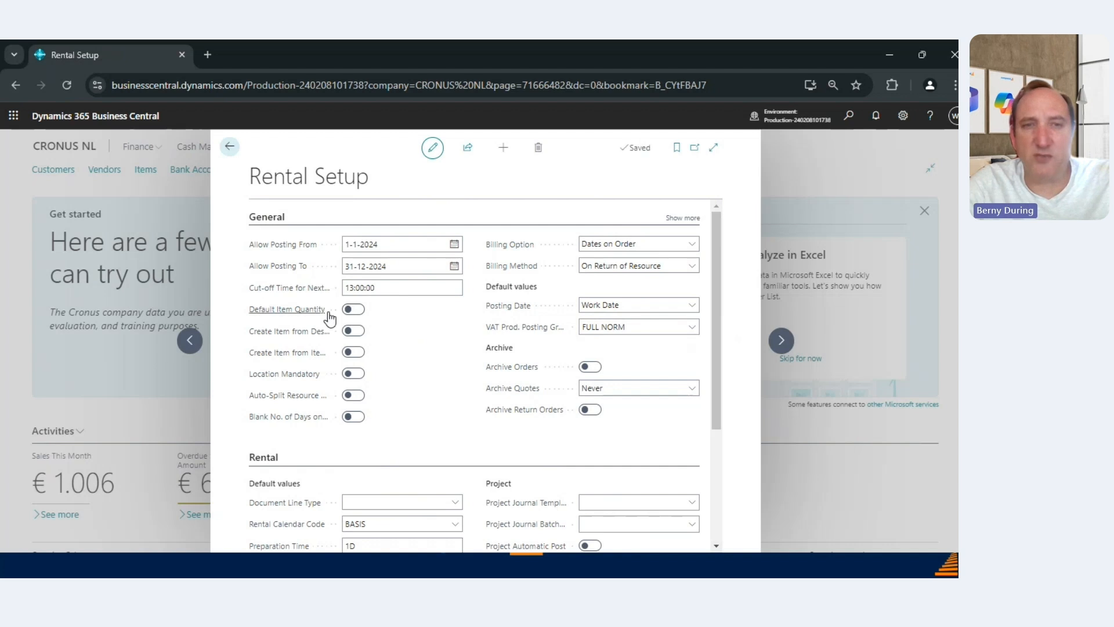
{"action": "mouse_move", "coordinate": [284, 316]}
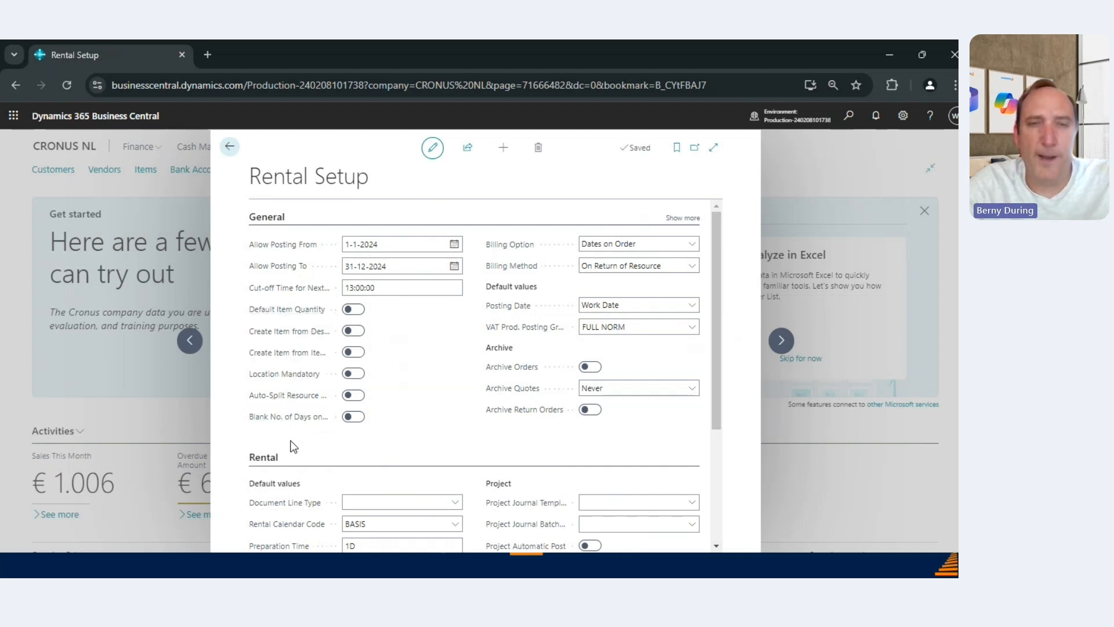
Step: Clear the default Preparation Time for rentals and restore it to 1D
{"action": "scroll", "coordinate": [479, 455], "scroll_direction": "down", "scroll_amount": 2}
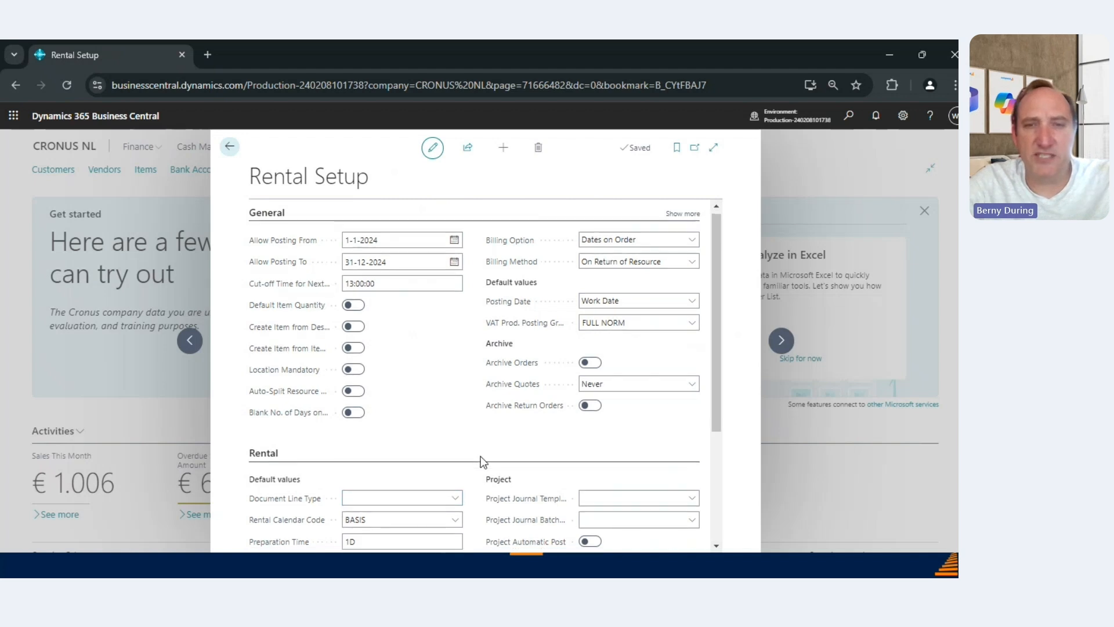
{"action": "left_click", "coordinate": [368, 400]}
{"action": "left_click", "coordinate": [368, 401]}
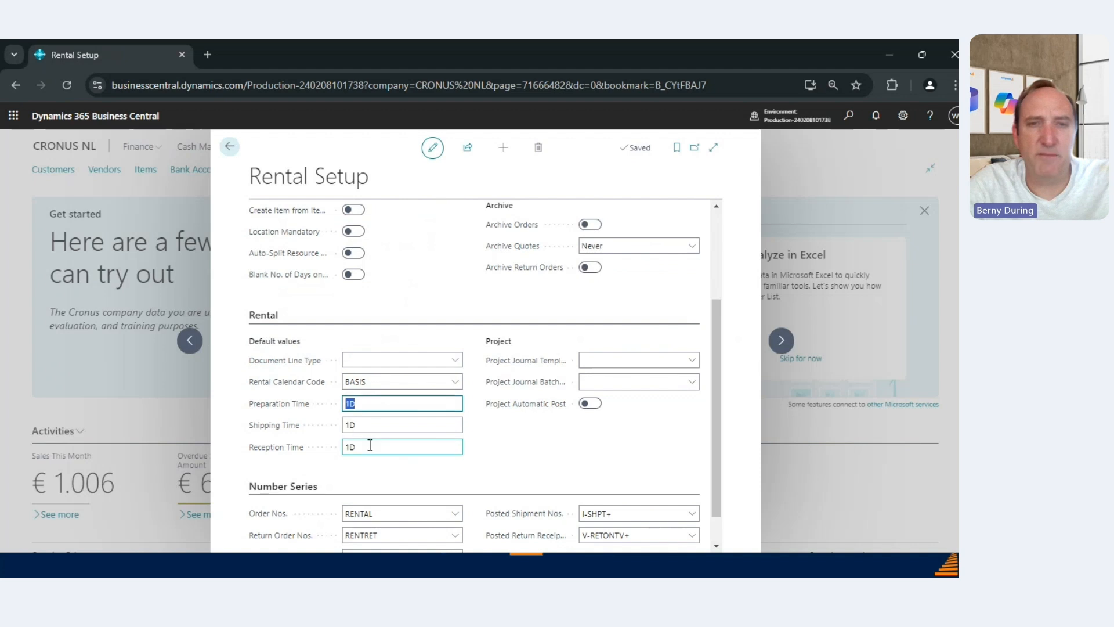
{"action": "left_click", "coordinate": [375, 404]}
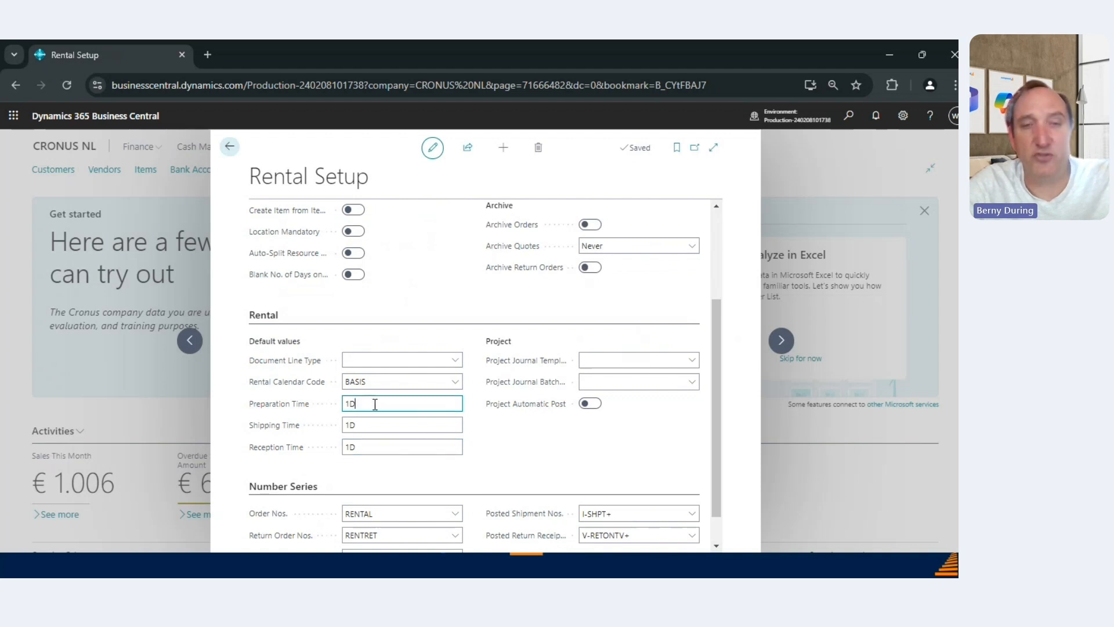
{"action": "key", "text": "BackSpace"}
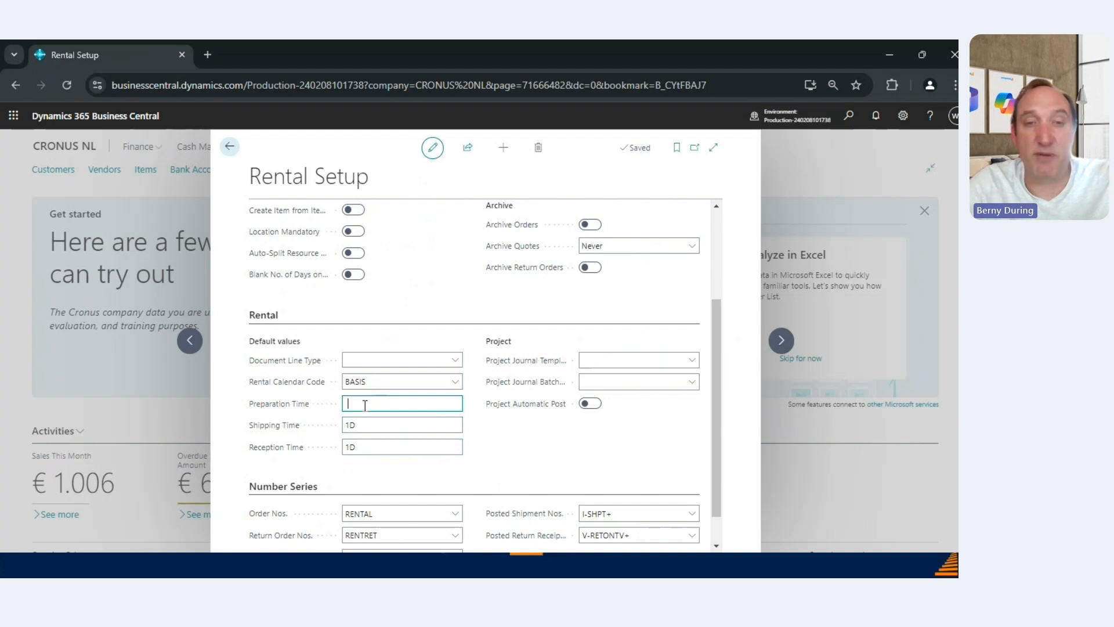
{"action": "key", "text": "Tab"}
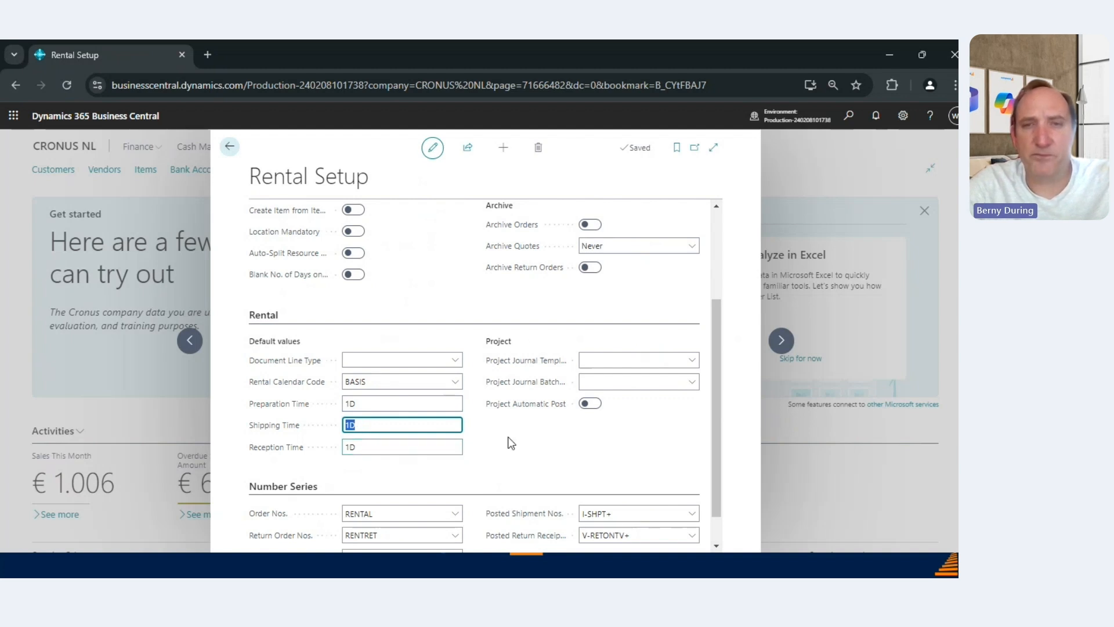
Step: Examine the default Reception Time and the rental number series, and close Rental Setup
{"action": "left_click", "coordinate": [367, 451]}
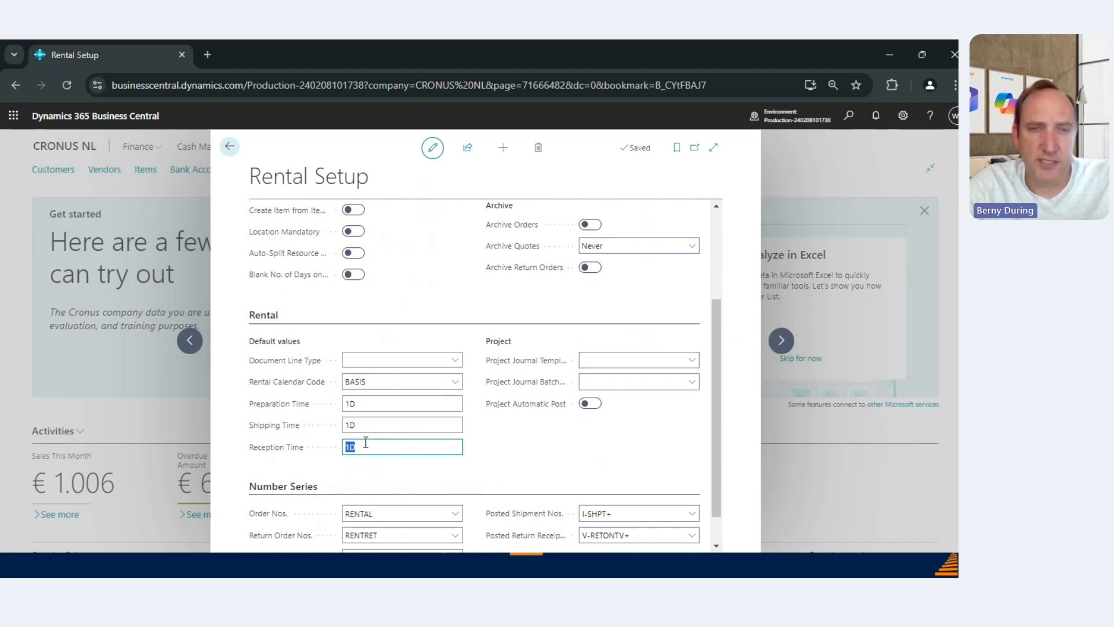
{"action": "scroll", "coordinate": [360, 458], "scroll_direction": "down", "scroll_amount": 1}
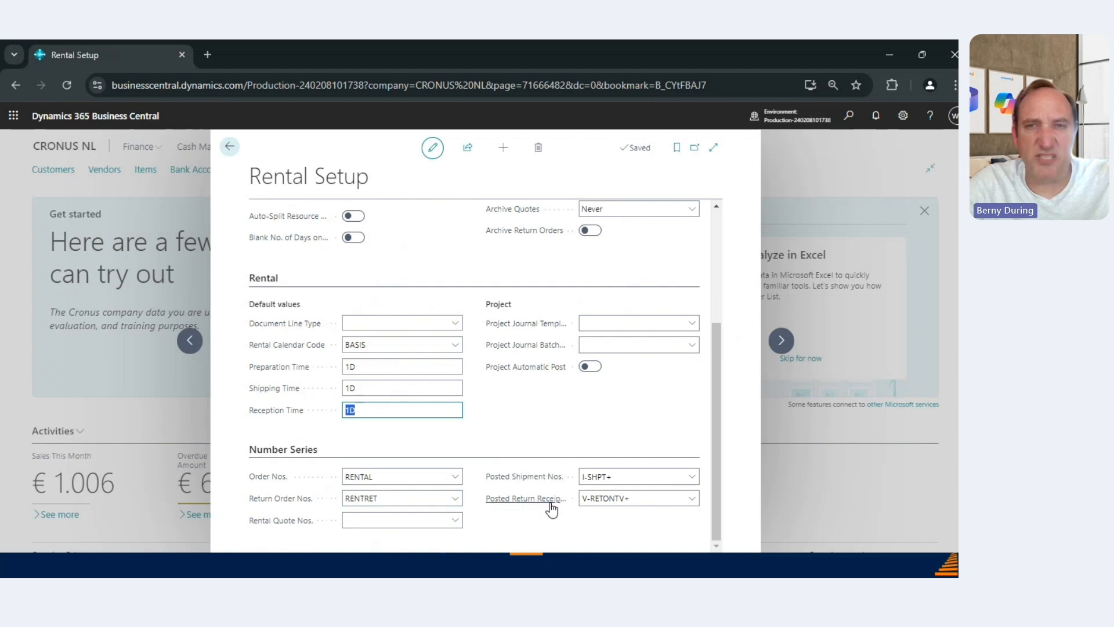
{"action": "scroll", "coordinate": [551, 375], "scroll_direction": "up", "scroll_amount": 4}
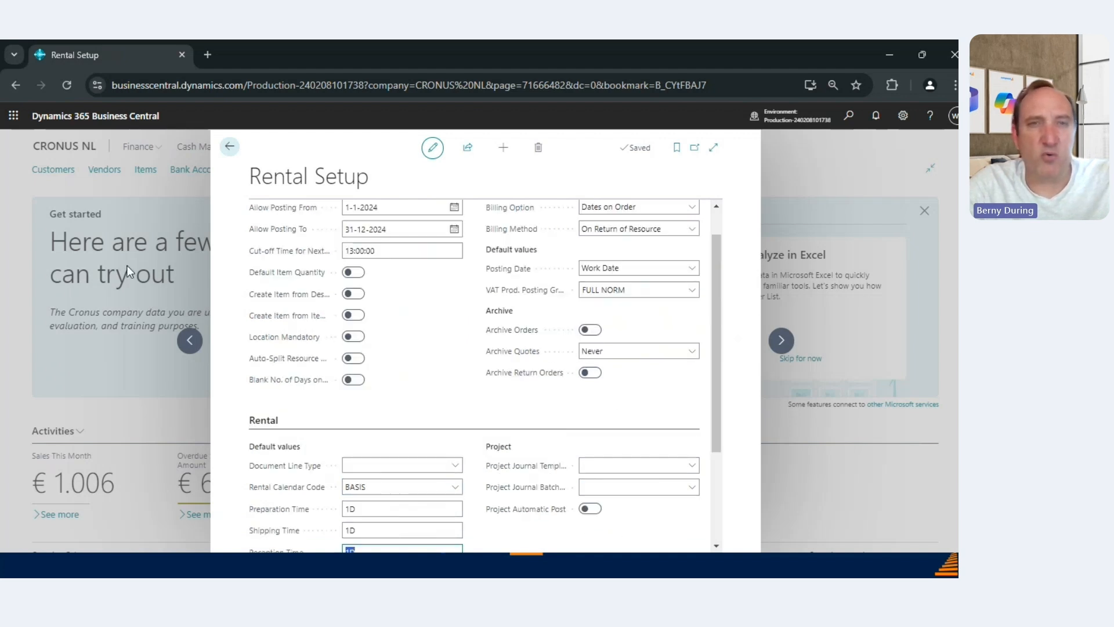
{"action": "scroll", "coordinate": [398, 283], "scroll_direction": "up", "scroll_amount": 1}
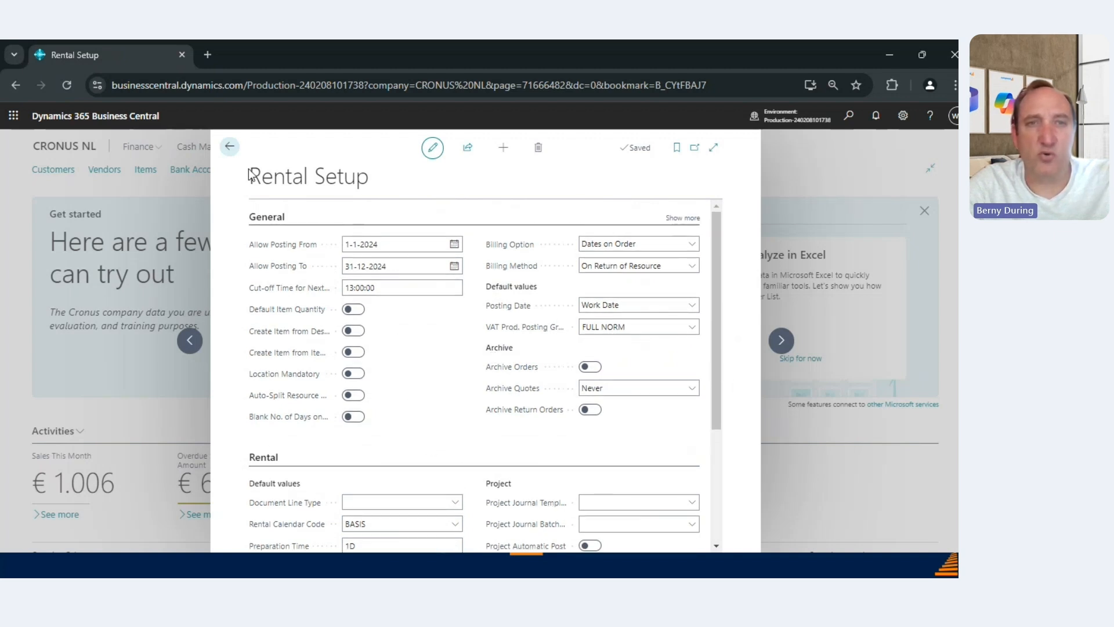
{"action": "left_click", "coordinate": [229, 147]}
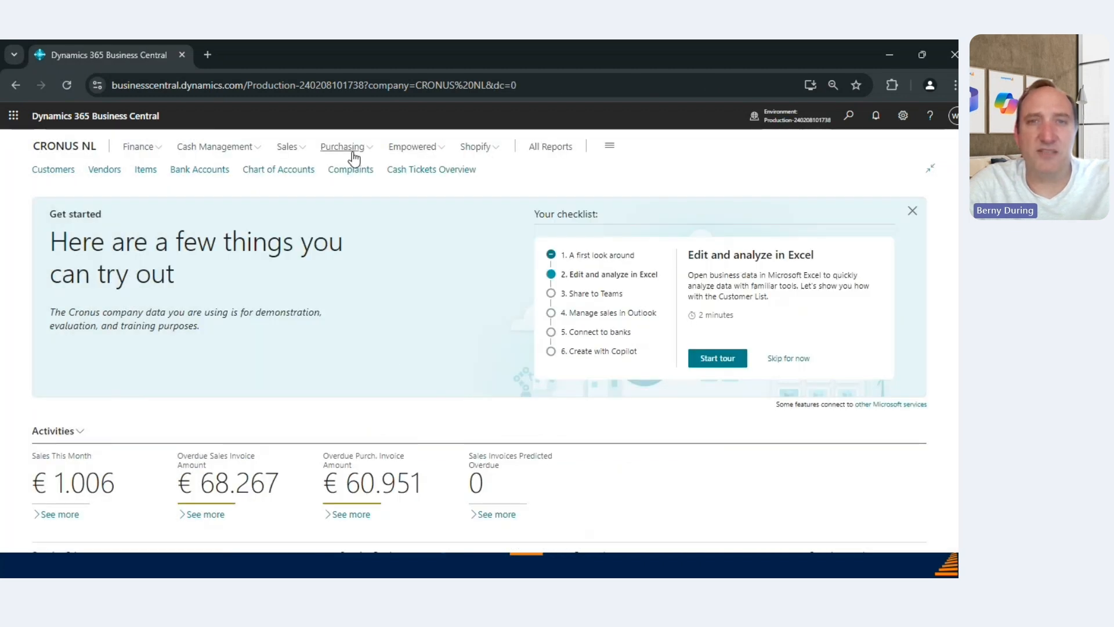
Step: Open the resource groups for rental orders and select the Forklifts group
{"action": "left_click", "coordinate": [413, 146]}
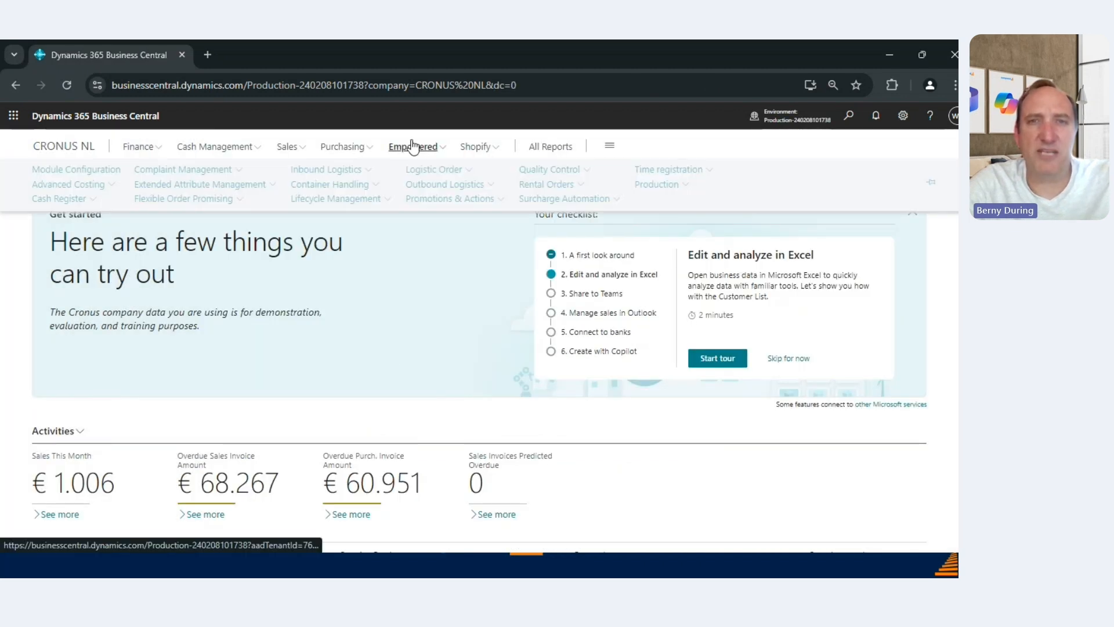
{"action": "left_click", "coordinate": [566, 187]}
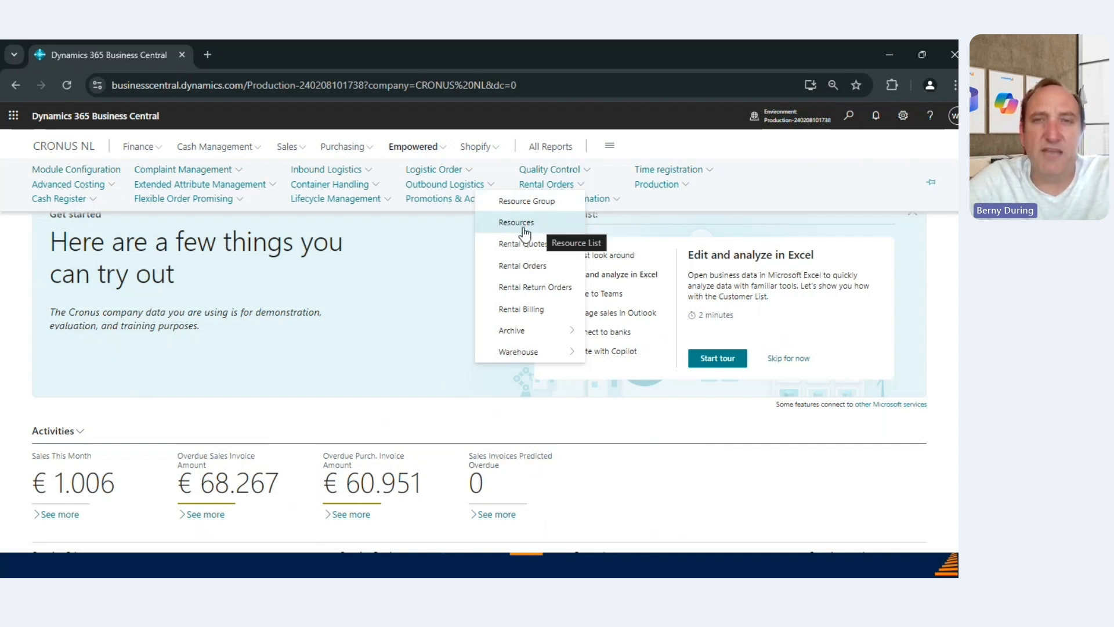
{"action": "left_click", "coordinate": [526, 207]}
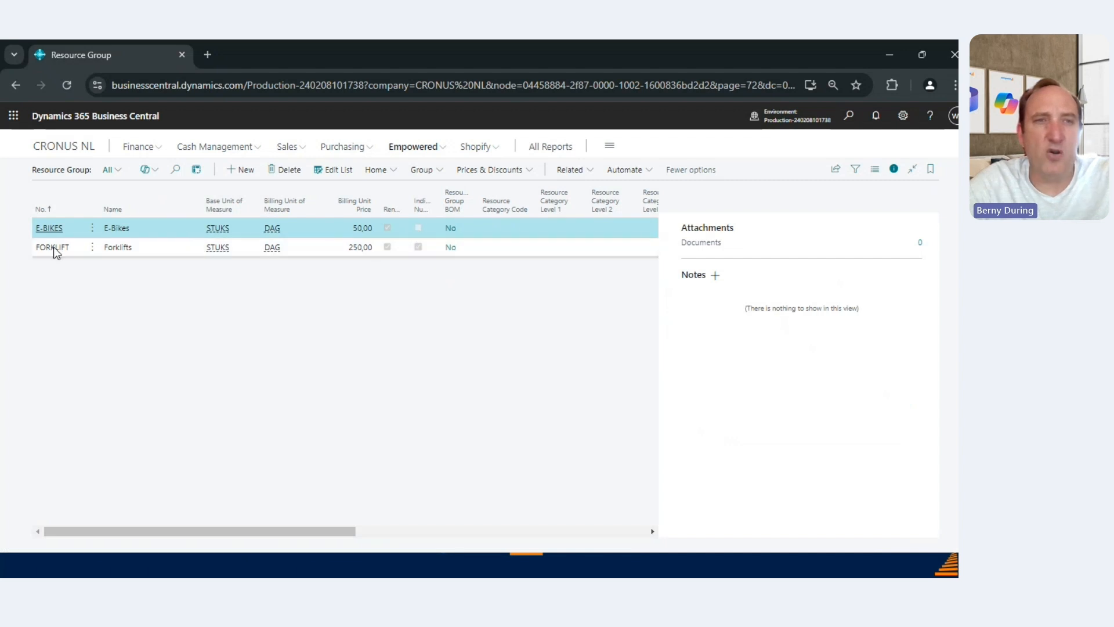
{"action": "left_click", "coordinate": [108, 248]}
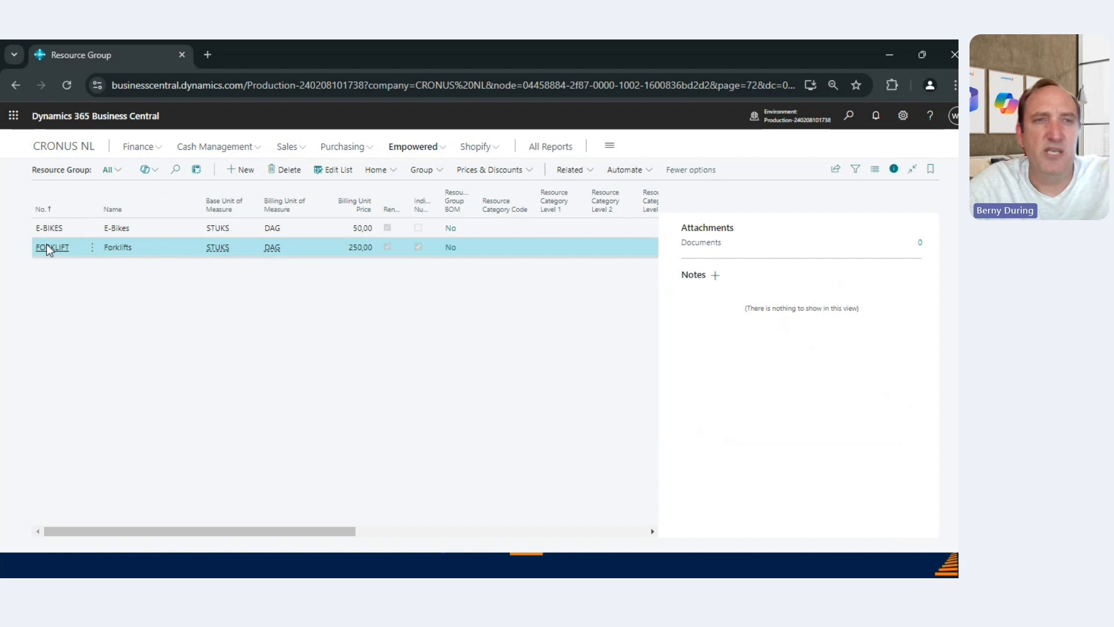
Step: Open the rental Resources list, view the resource card of FLIFT001, and return to the list to look at the e-bike resources
{"action": "left_click", "coordinate": [413, 147]}
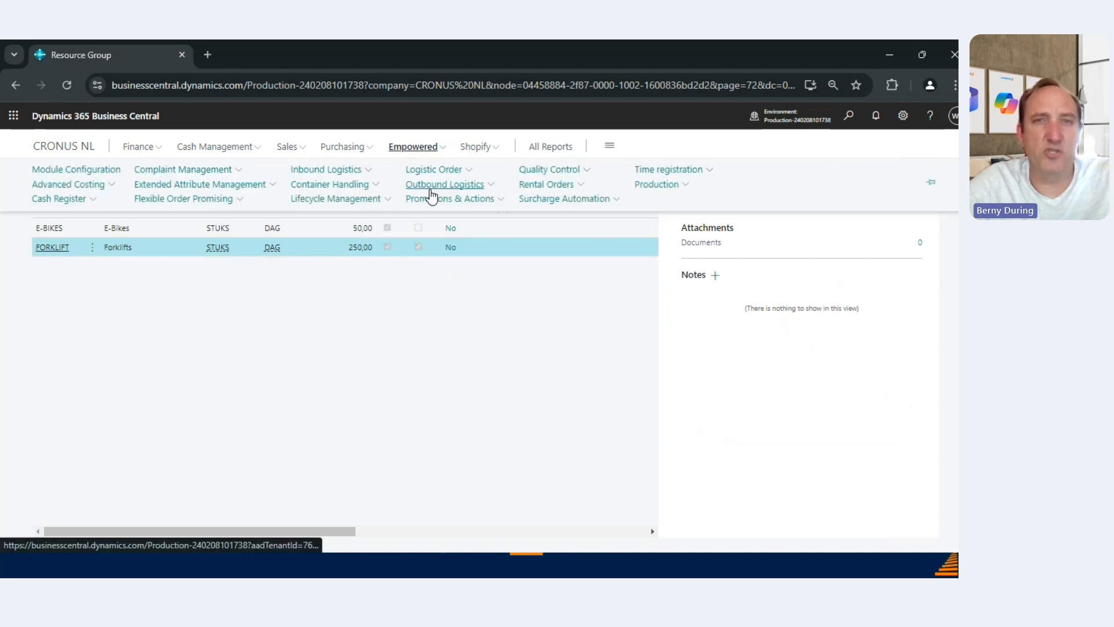
{"action": "left_click", "coordinate": [569, 187]}
{"action": "left_click", "coordinate": [550, 226]}
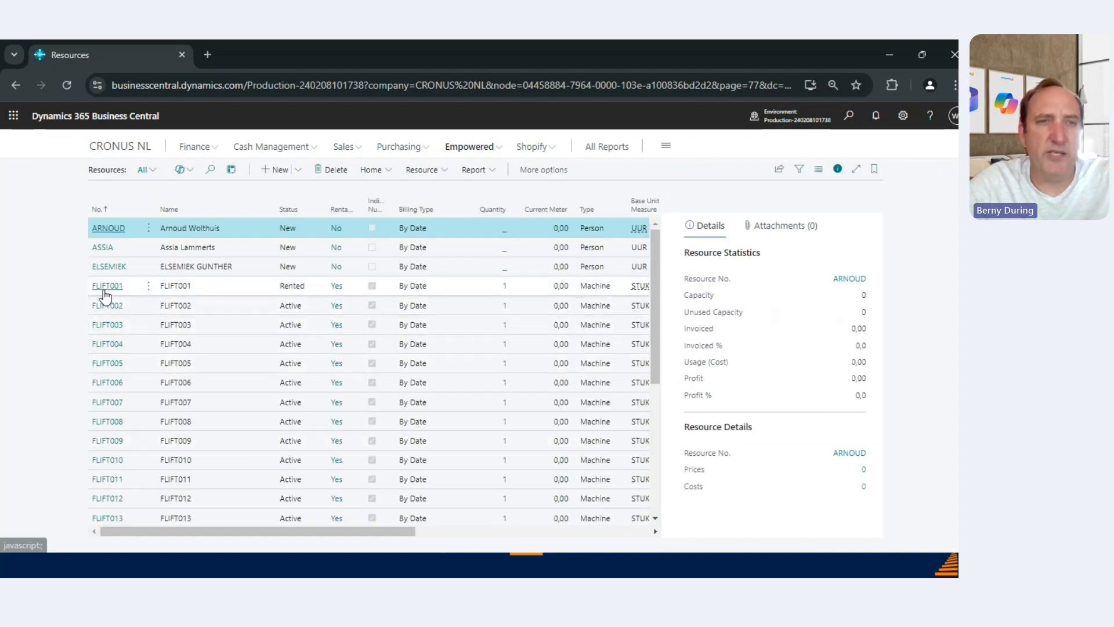
{"action": "left_click", "coordinate": [106, 290]}
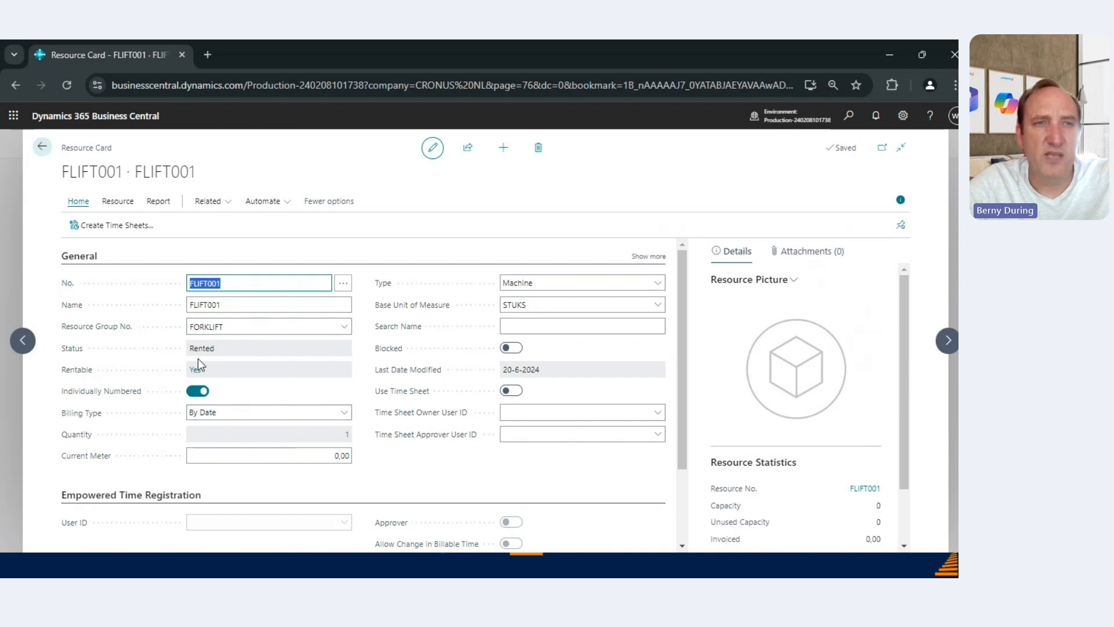
{"action": "key", "text": "Escape"}
{"action": "scroll", "coordinate": [287, 371], "scroll_direction": "down", "scroll_amount": 5}
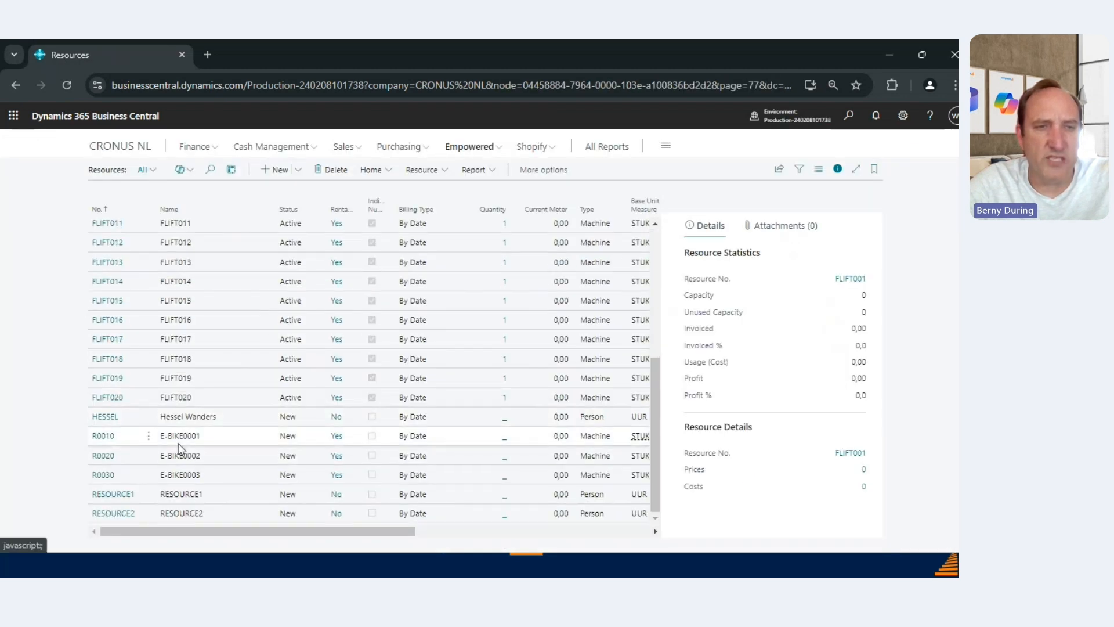
Step: View the resource card of R0010 (E-BIKE0001), including its individual numbering setting, and return to the resource list
{"action": "left_click", "coordinate": [116, 435]}
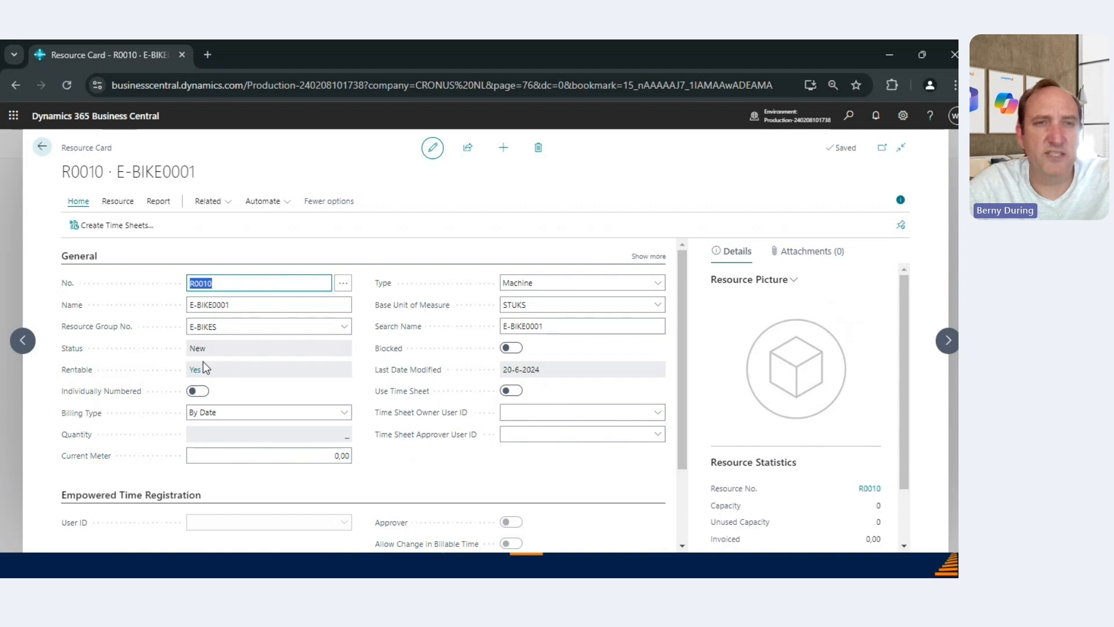
{"action": "left_click", "coordinate": [42, 150]}
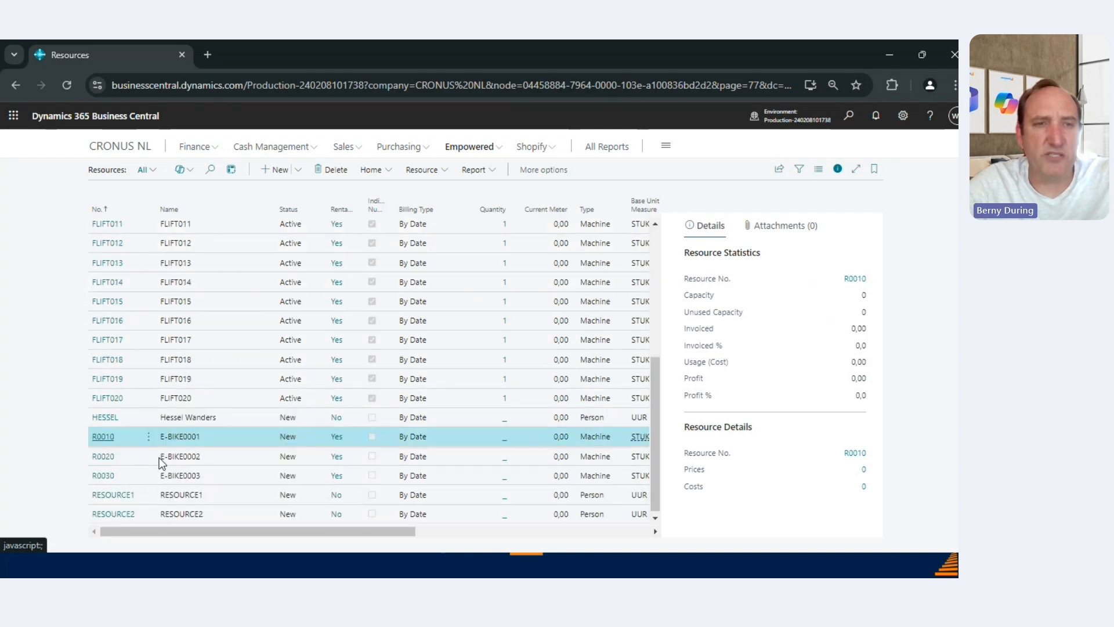
{"action": "left_click", "coordinate": [104, 437]}
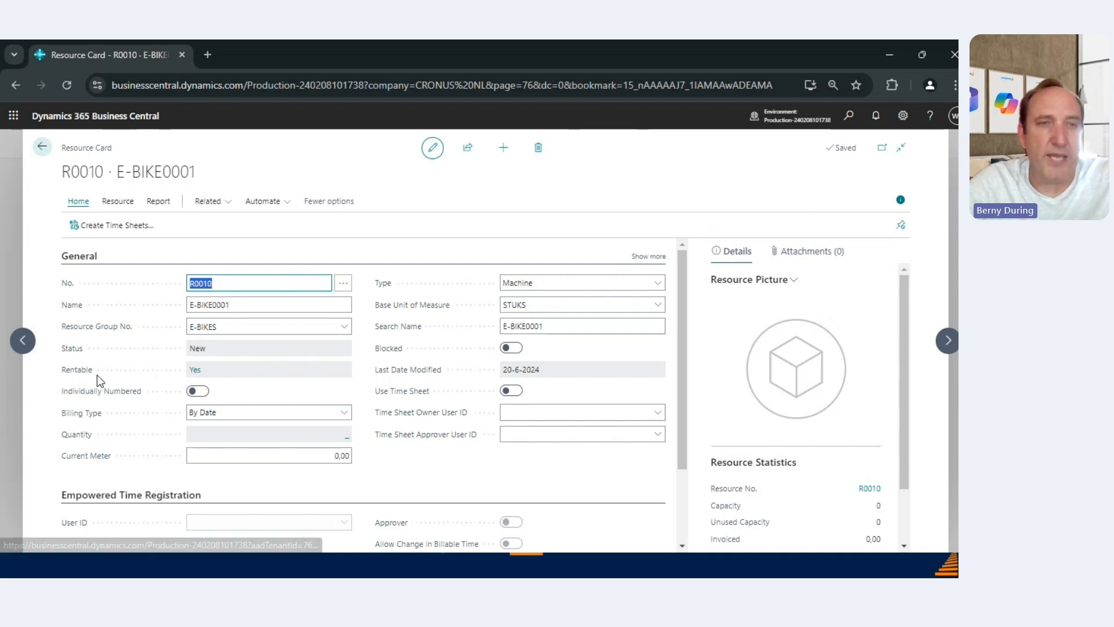
{"action": "left_click", "coordinate": [43, 148]}
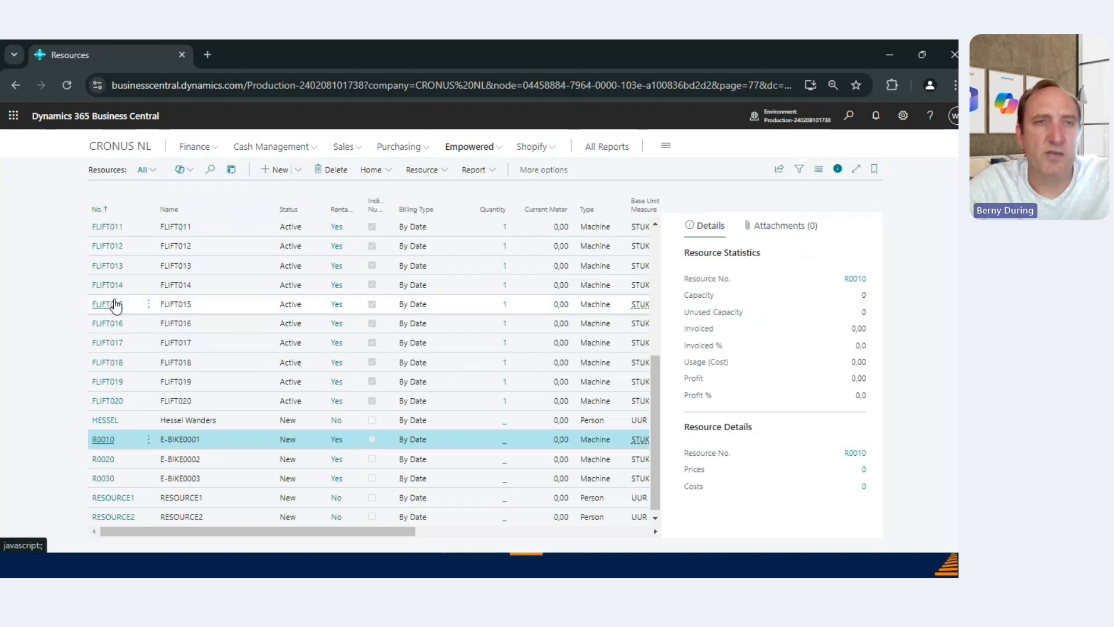
Step: Examine the resource card of FLIFT001 and its available resource actions, and return to the resource list
{"action": "scroll", "coordinate": [104, 267], "scroll_direction": "up", "scroll_amount": 4}
{"action": "left_click", "coordinate": [116, 254]}
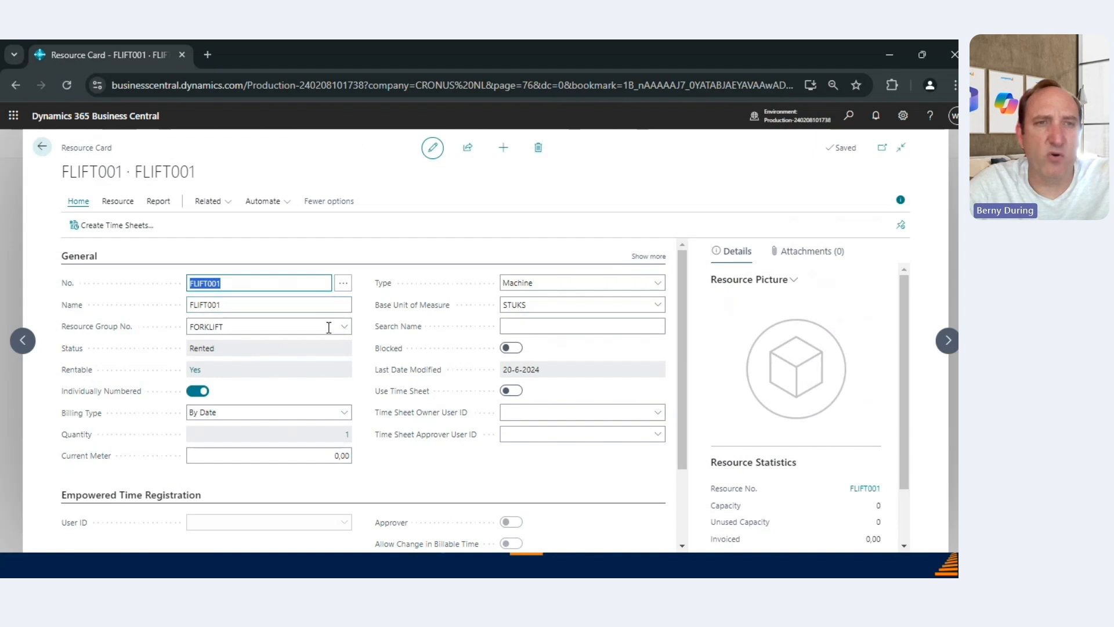
{"action": "left_click", "coordinate": [119, 202]}
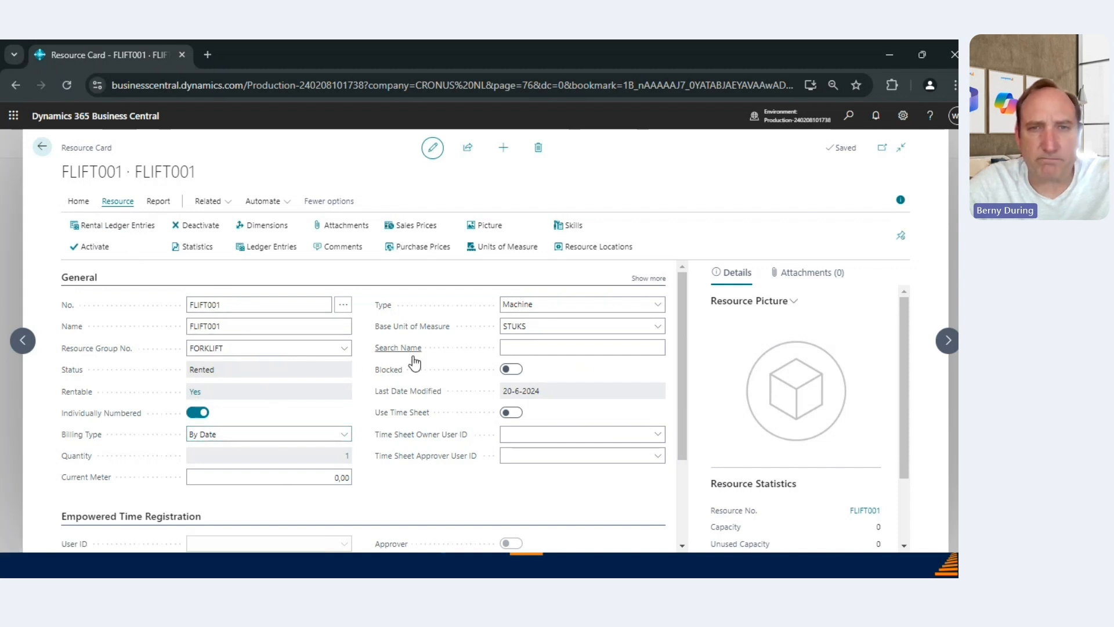
{"action": "scroll", "coordinate": [241, 455], "scroll_direction": "down", "scroll_amount": 3}
{"action": "left_click", "coordinate": [46, 150]}
Step: Open the rental orders and create a new order for customer Adatum Corporation
{"action": "left_click", "coordinate": [467, 148]}
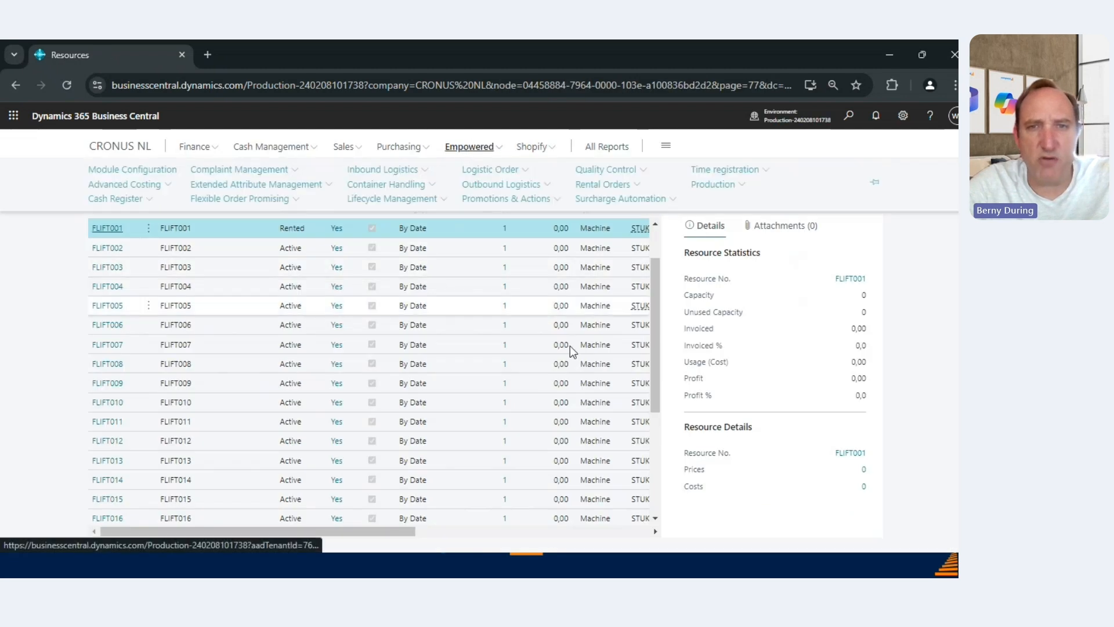
{"action": "left_click", "coordinate": [617, 186]}
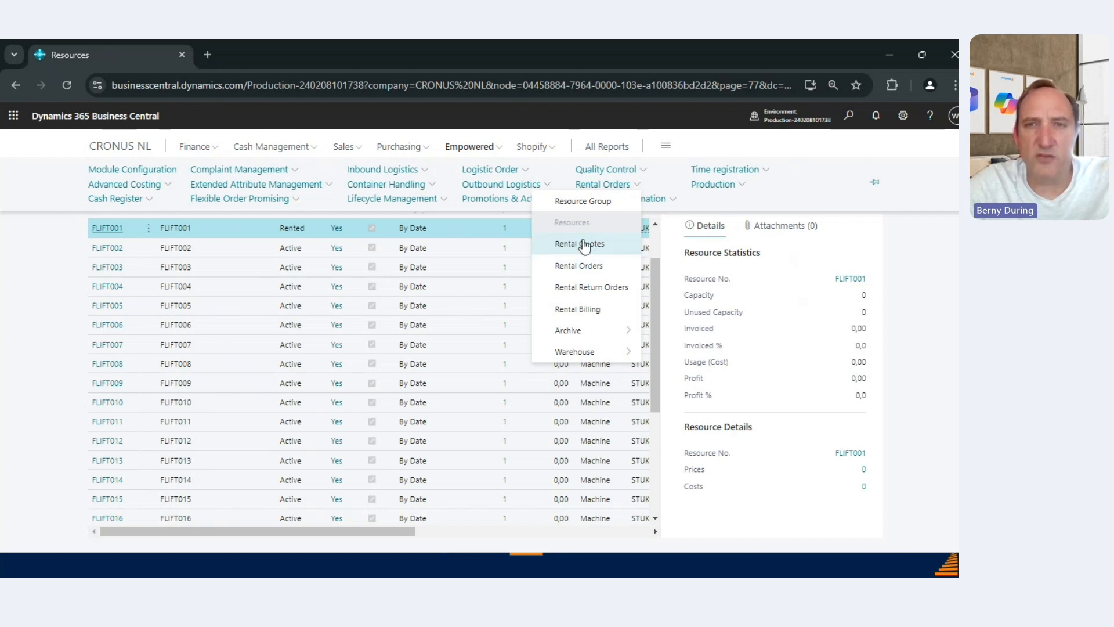
{"action": "left_click", "coordinate": [588, 268]}
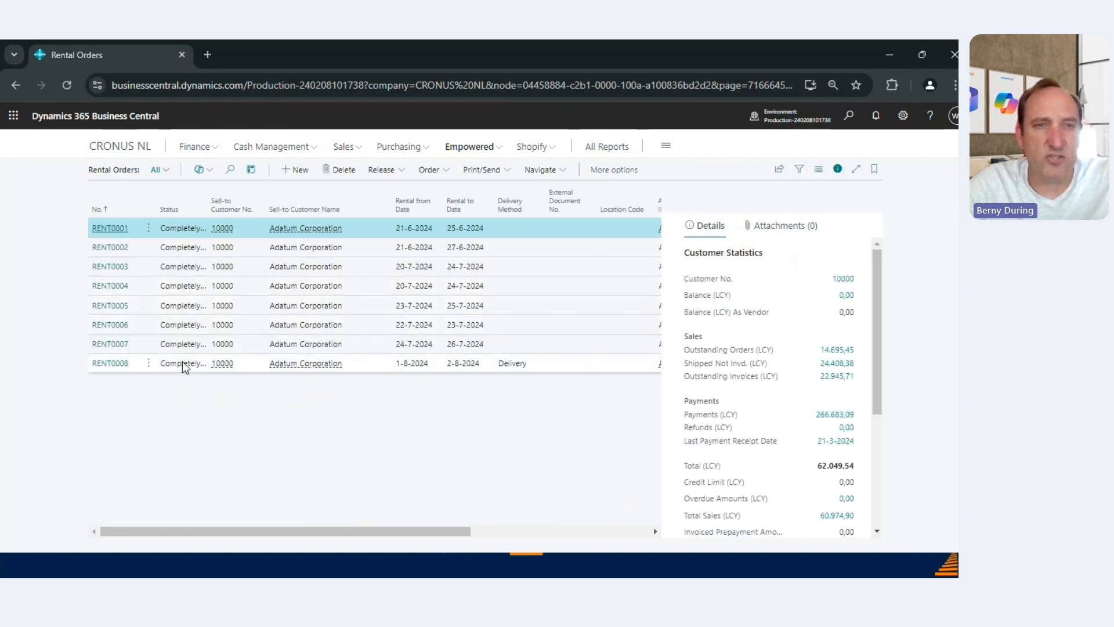
{"action": "left_click", "coordinate": [294, 171]}
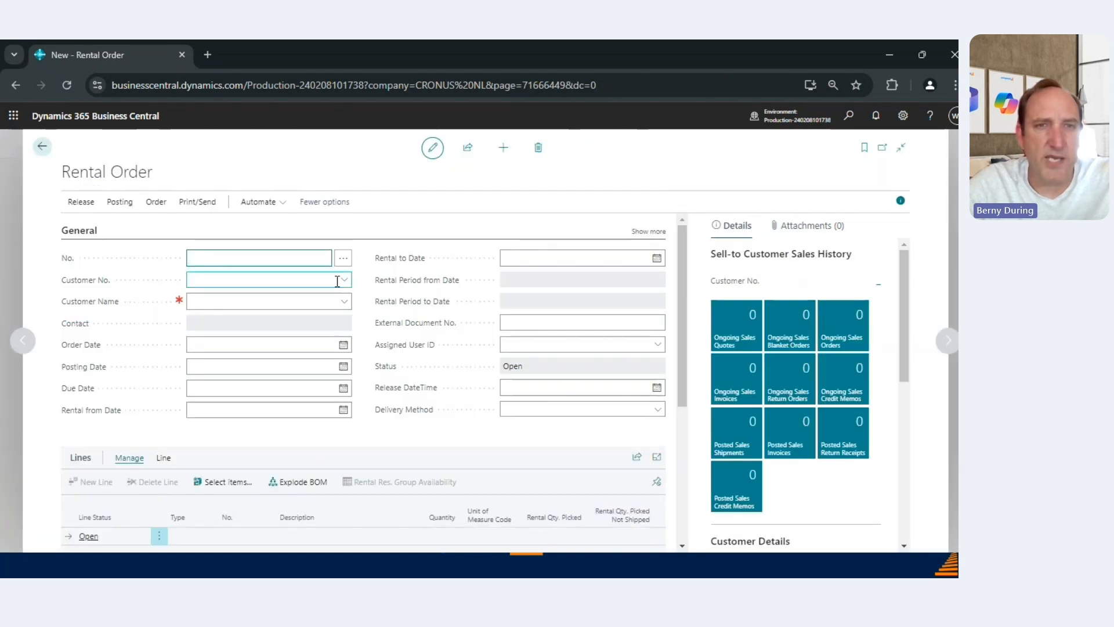
{"action": "key", "text": "Tab"}
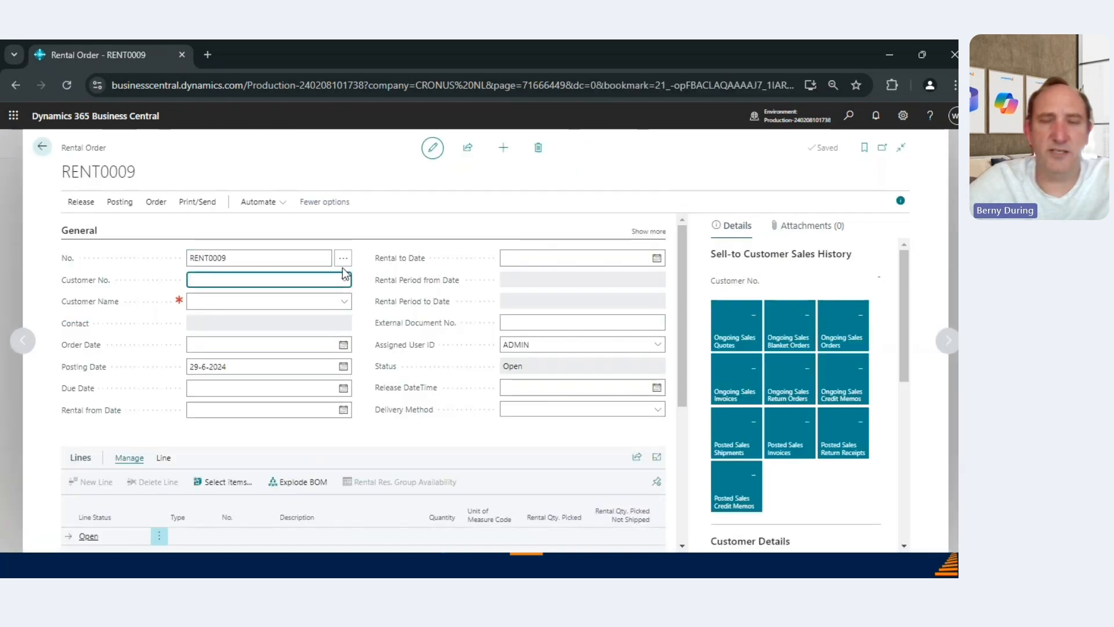
{"action": "key", "text": "Tab"}
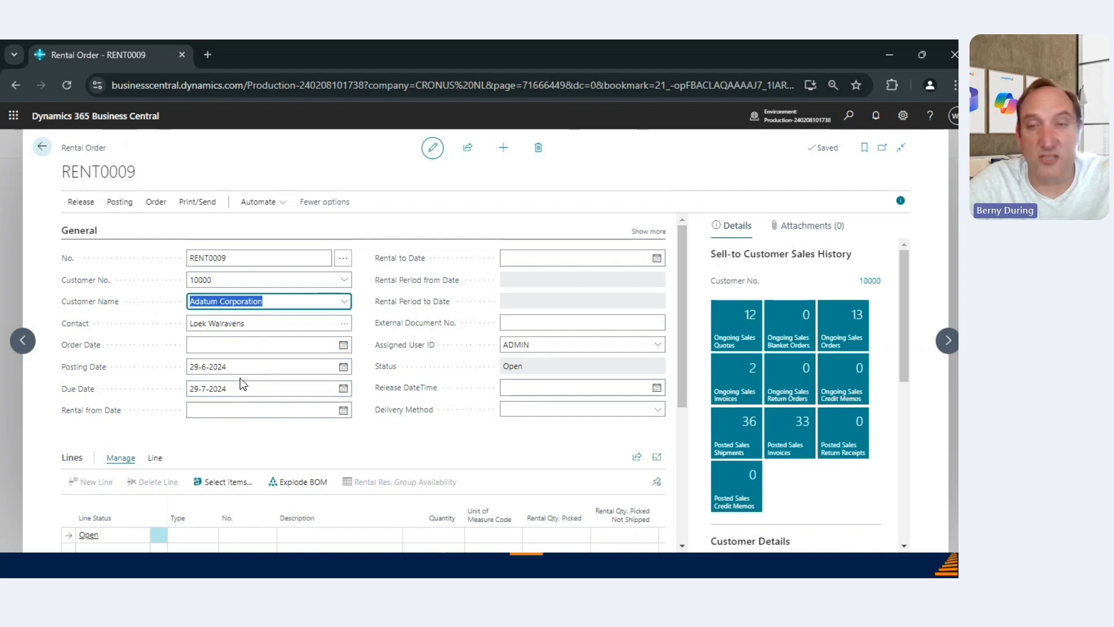
Step: Set the order's Rental from Date to 6-8-2024 and its Rental to Date to 8-8-2024
{"action": "left_click", "coordinate": [343, 410]}
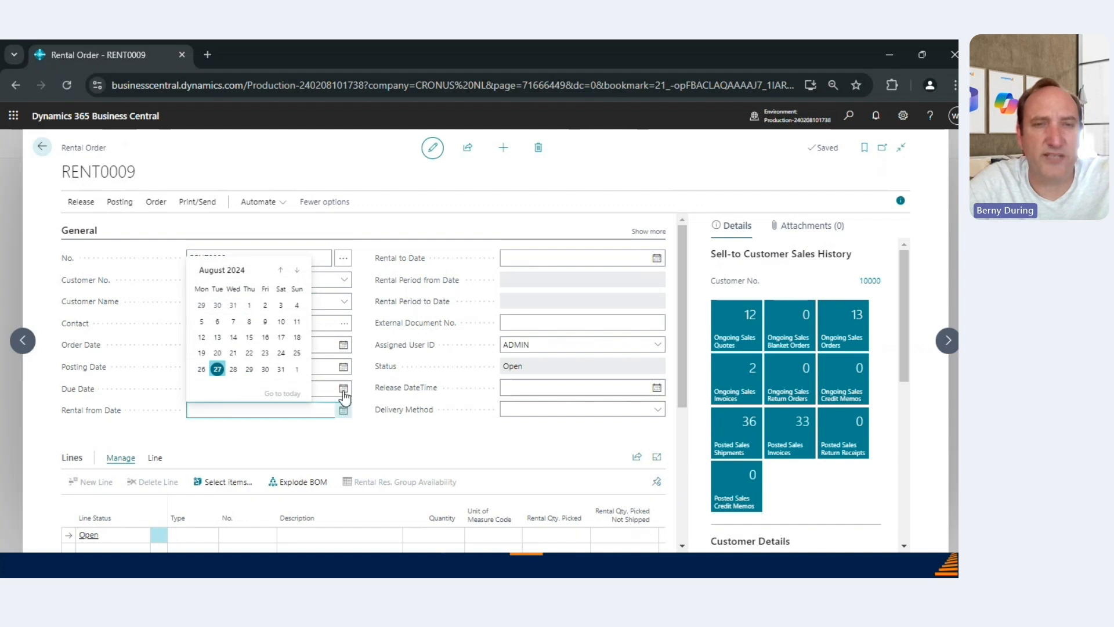
{"action": "left_click", "coordinate": [296, 267]}
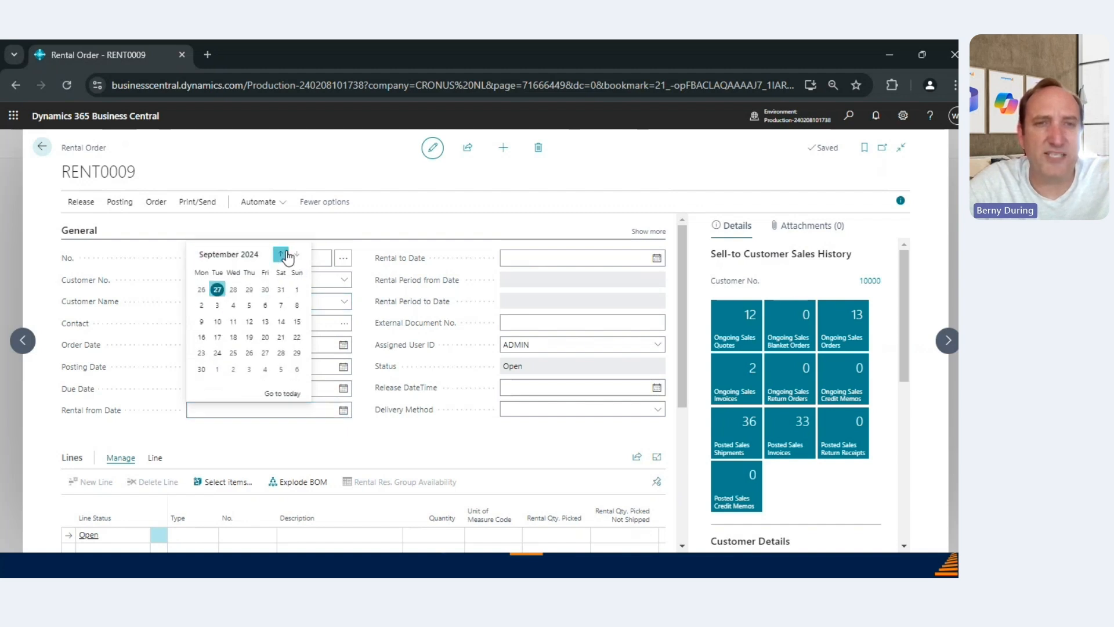
{"action": "left_click", "coordinate": [281, 254]}
{"action": "left_click", "coordinate": [217, 306]}
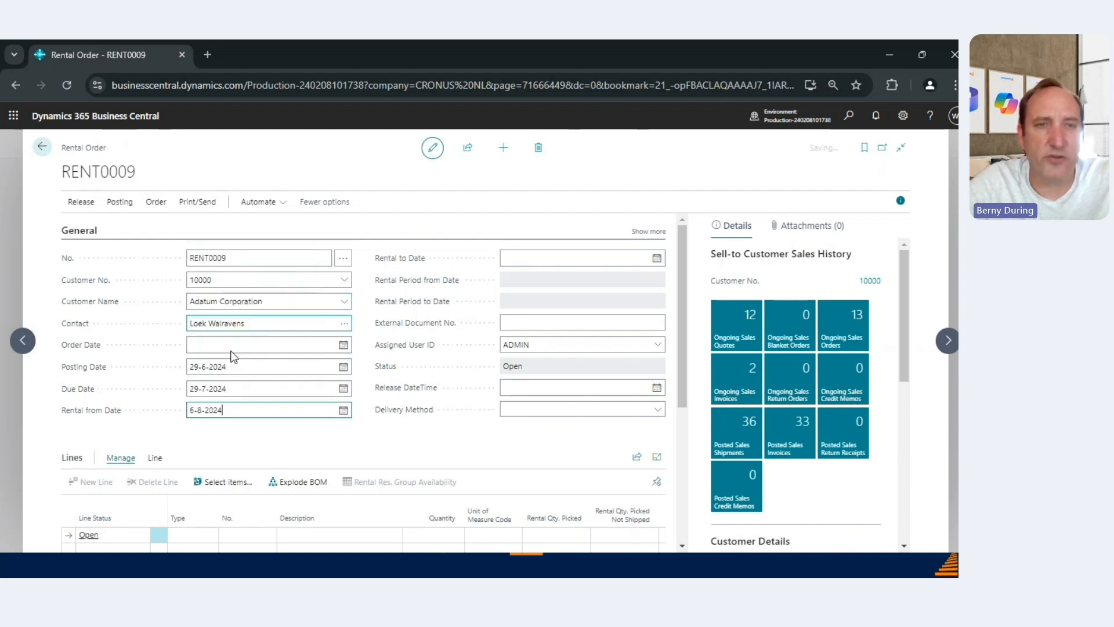
{"action": "left_click", "coordinate": [657, 259]}
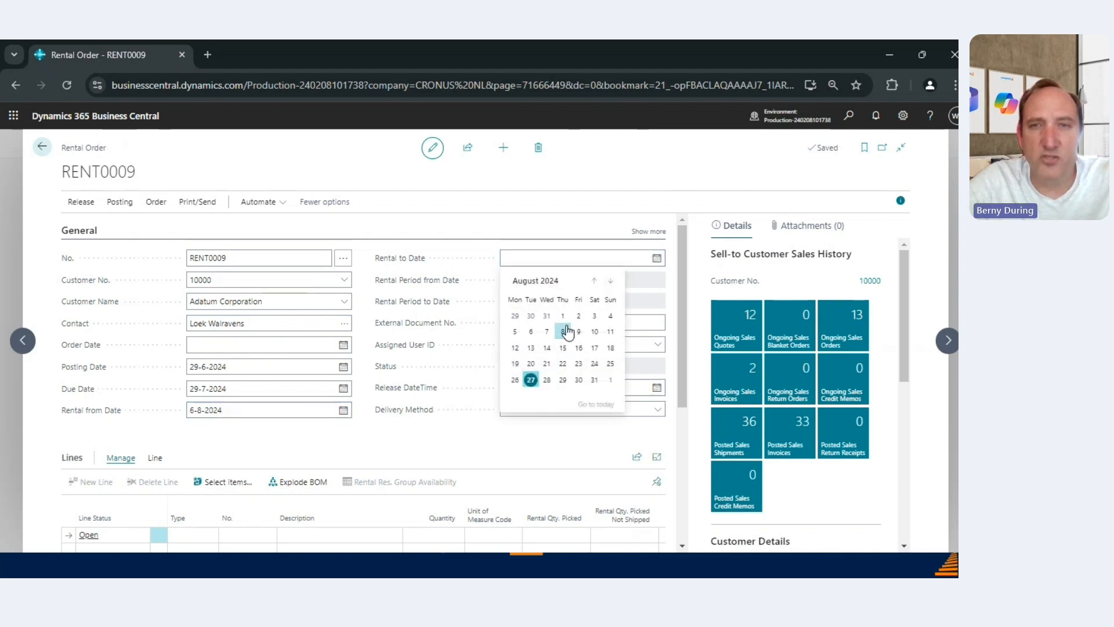
{"action": "left_click", "coordinate": [563, 332]}
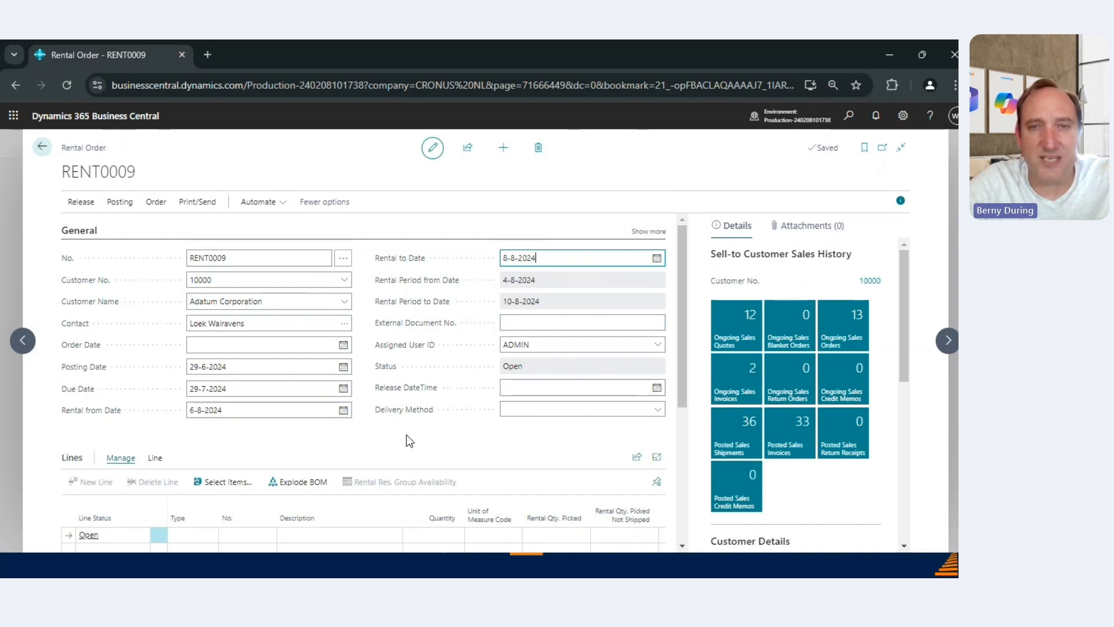
{"action": "key", "text": "Tab"}
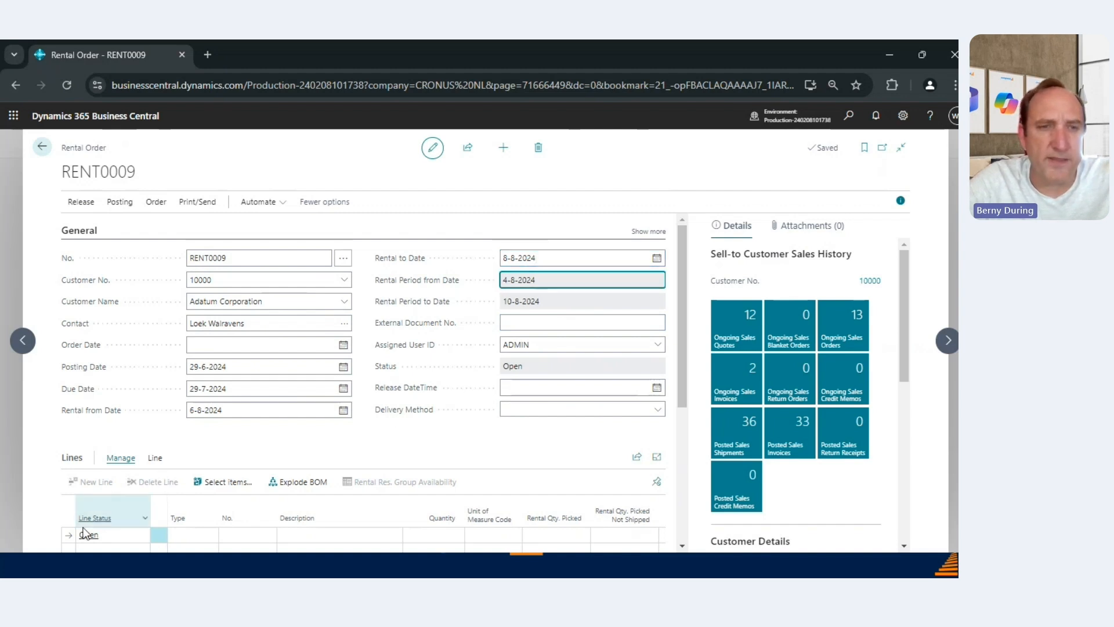
Step: Add an order line of type Resource Group for FORKLIFT with quantity 2
{"action": "left_click", "coordinate": [189, 532]}
{"action": "left_click", "coordinate": [189, 533]}
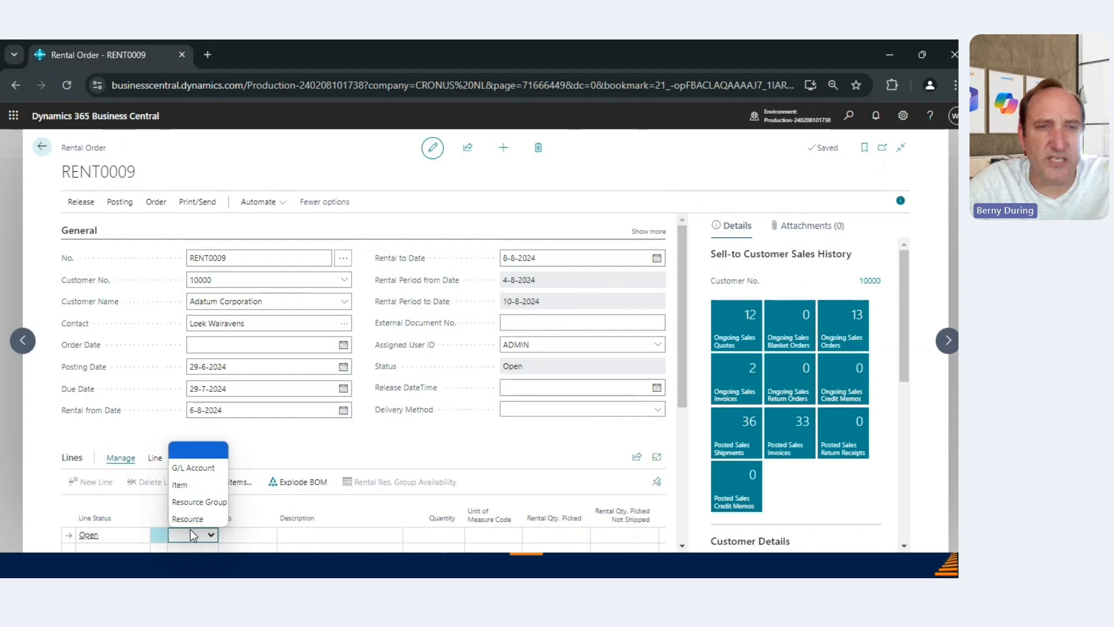
{"action": "left_click", "coordinate": [204, 502]}
{"action": "scroll", "coordinate": [359, 426], "scroll_direction": "down", "scroll_amount": 2}
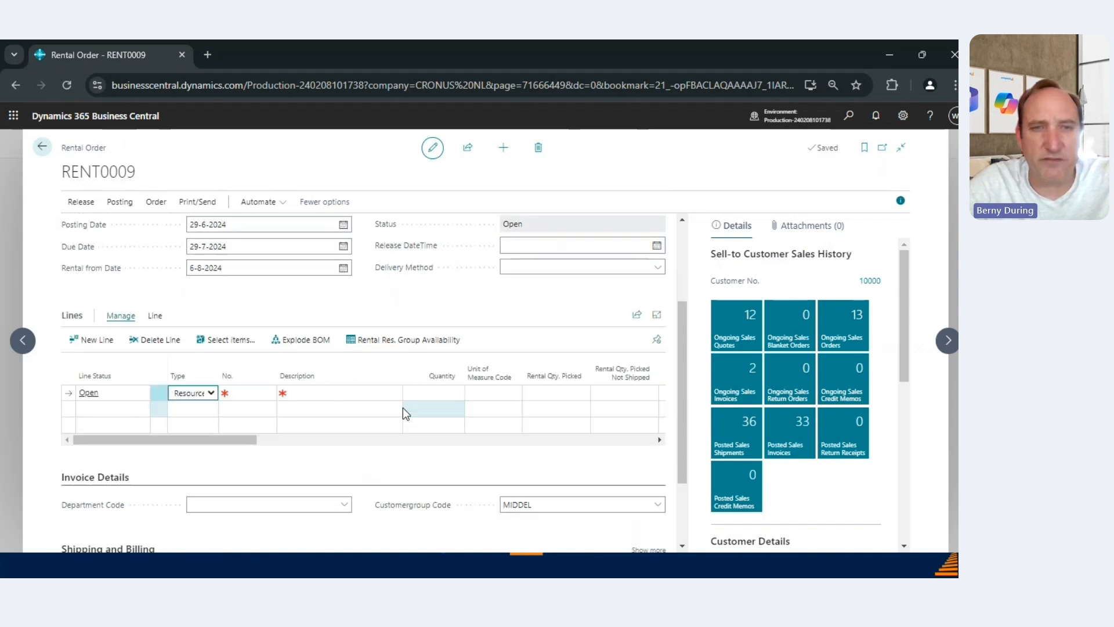
{"action": "left_click", "coordinate": [246, 396]}
{"action": "left_click", "coordinate": [267, 394]}
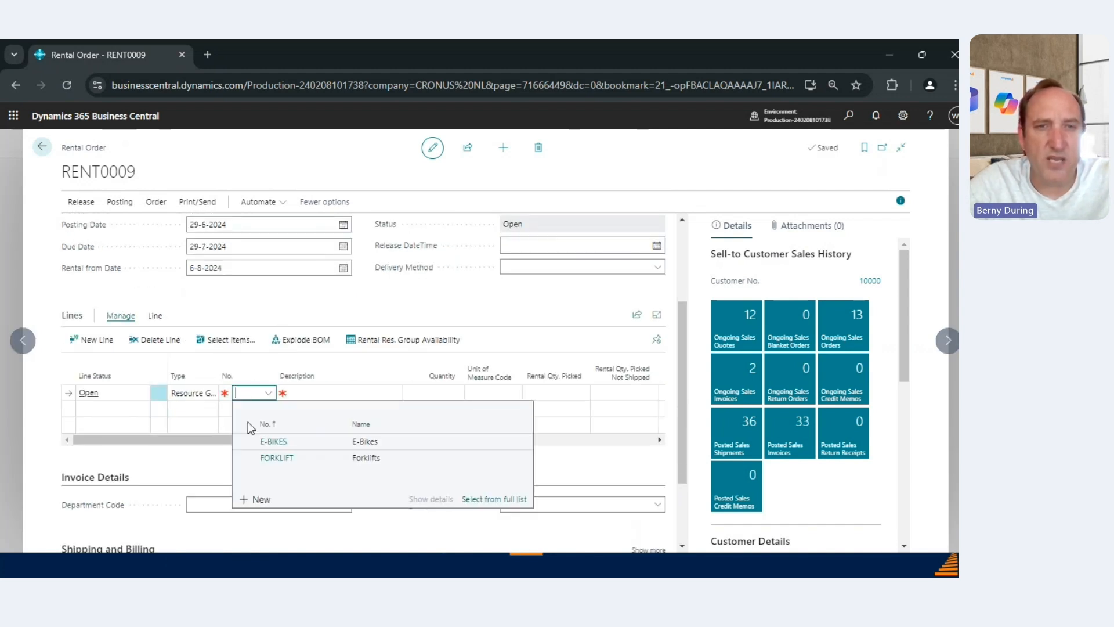
{"action": "left_click", "coordinate": [286, 456]}
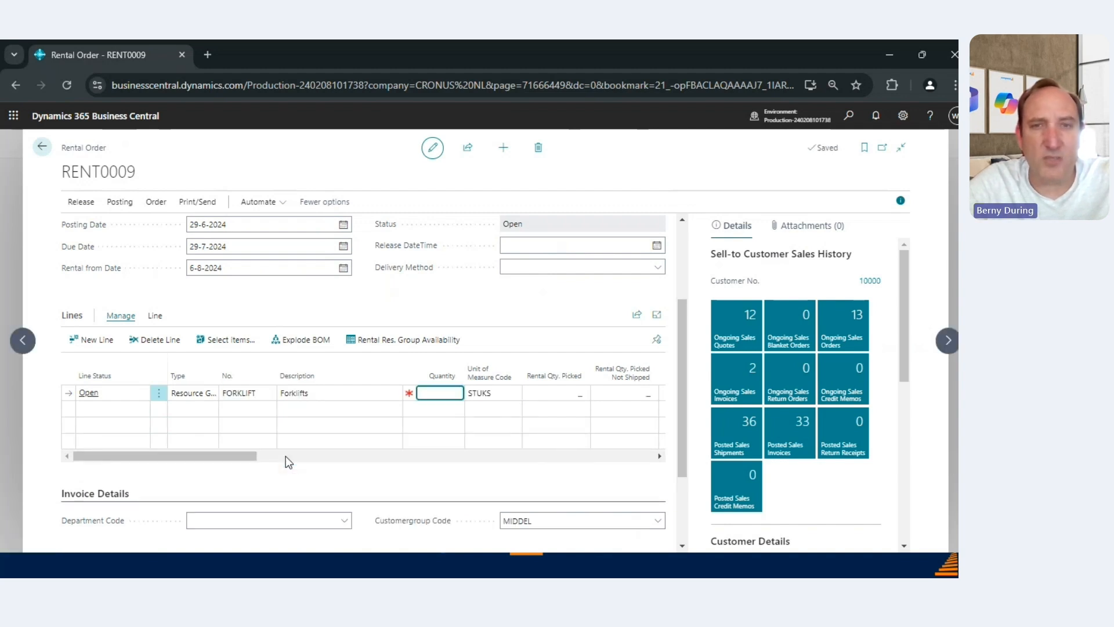
{"action": "key", "text": "Tab"}
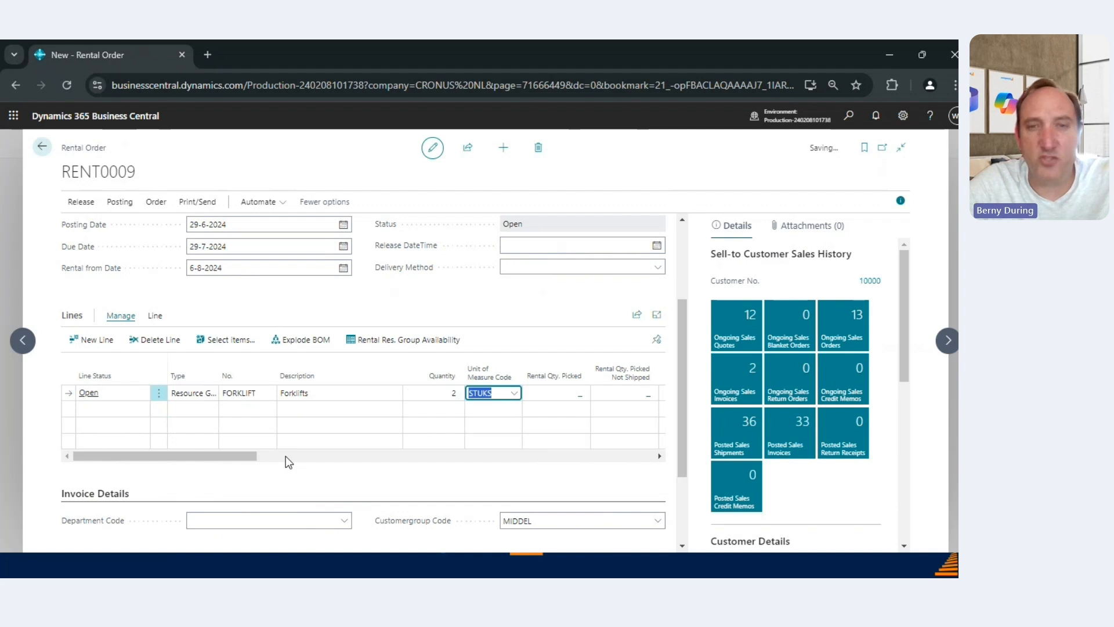
Step: Examine the forklift line's billing quantity, billing unit of measure, unit price and line amount
{"action": "key", "text": "Tab"}
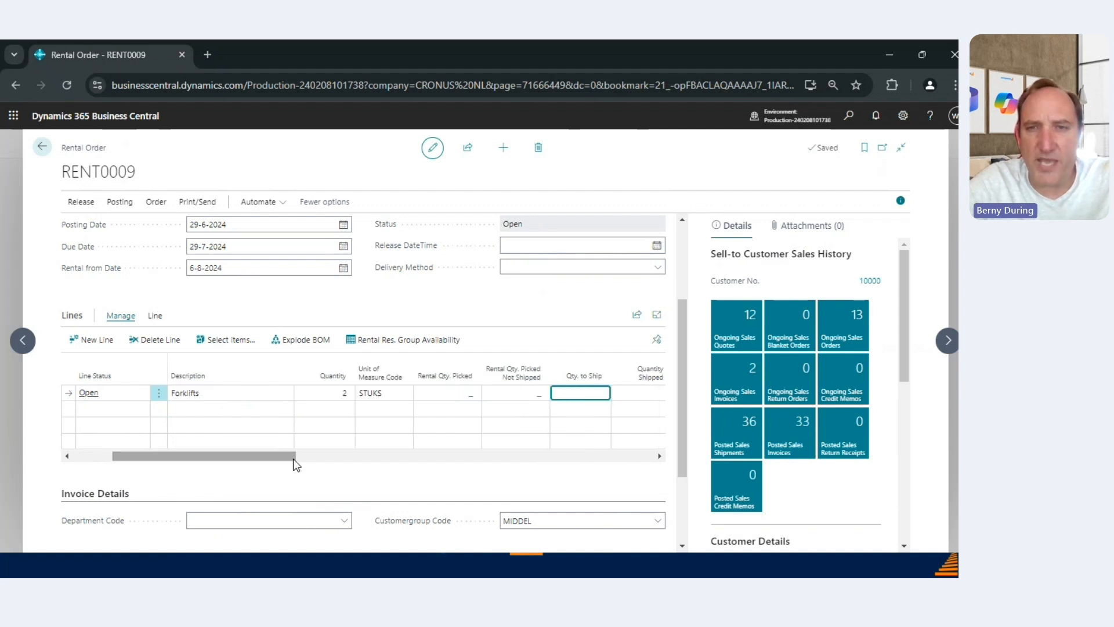
{"action": "key", "text": "Tab"}
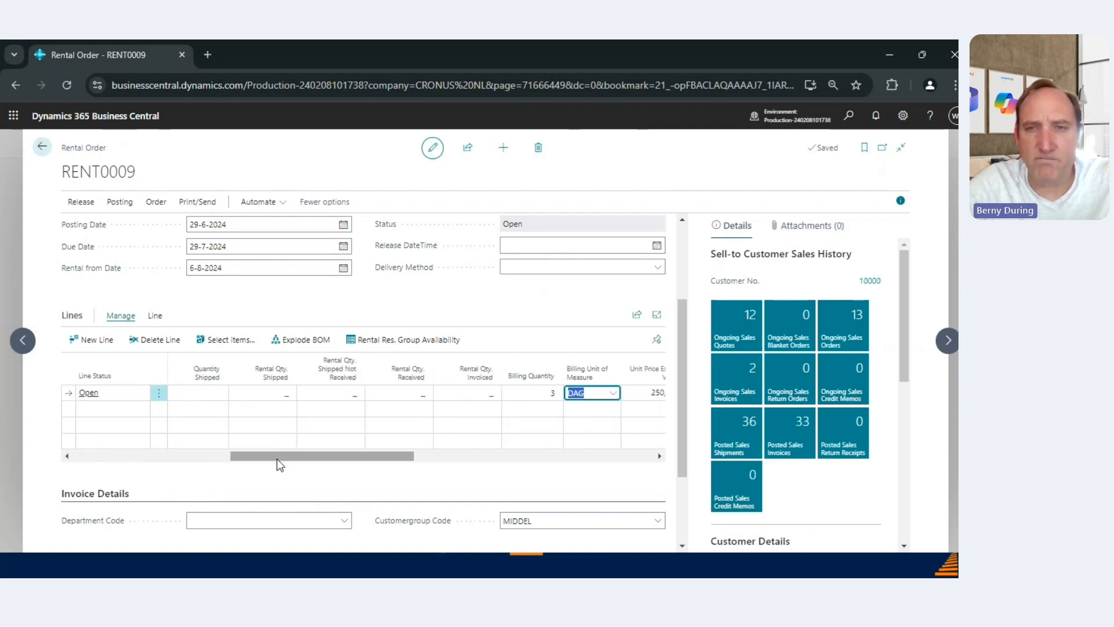
{"action": "key", "text": "shift+Tab"}
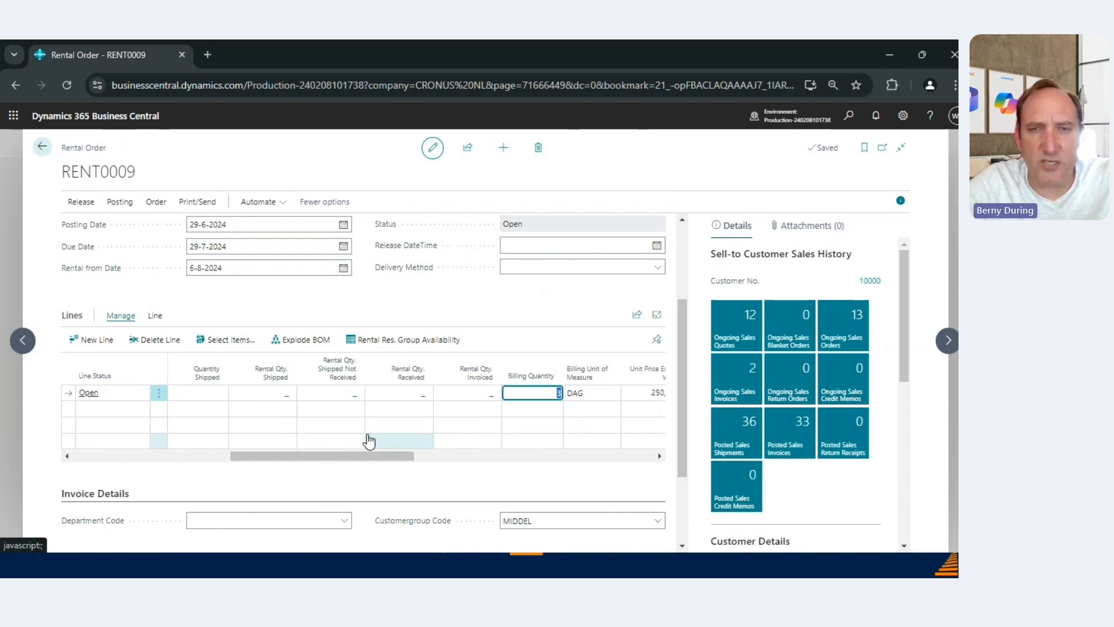
{"action": "key", "text": "Tab"}
{"action": "key", "text": "Tab"}
{"action": "key", "text": "Tab"}
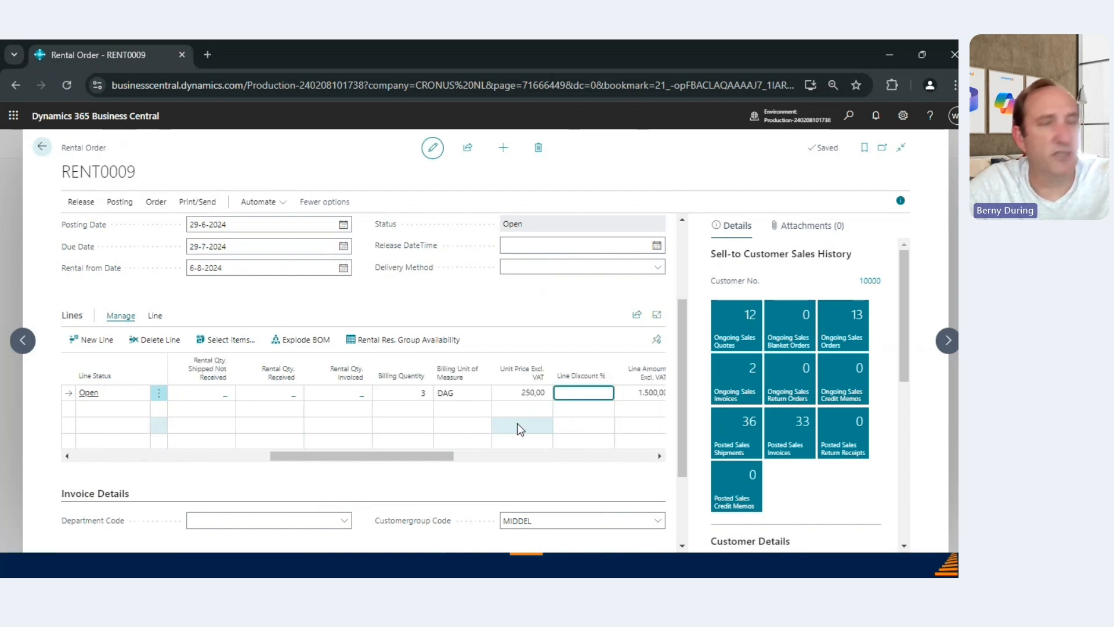
{"action": "left_click_drag", "start_coordinate": [387, 457], "coordinate": [107, 451]}
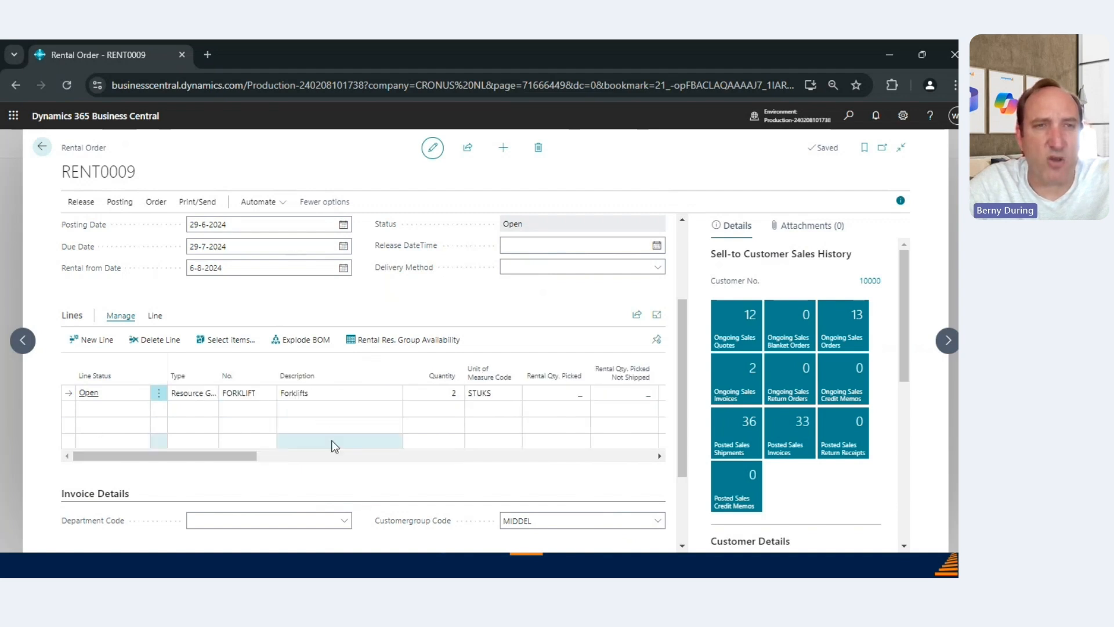
Step: Release the rental order and review its available print and posting actions
{"action": "left_click", "coordinate": [84, 202]}
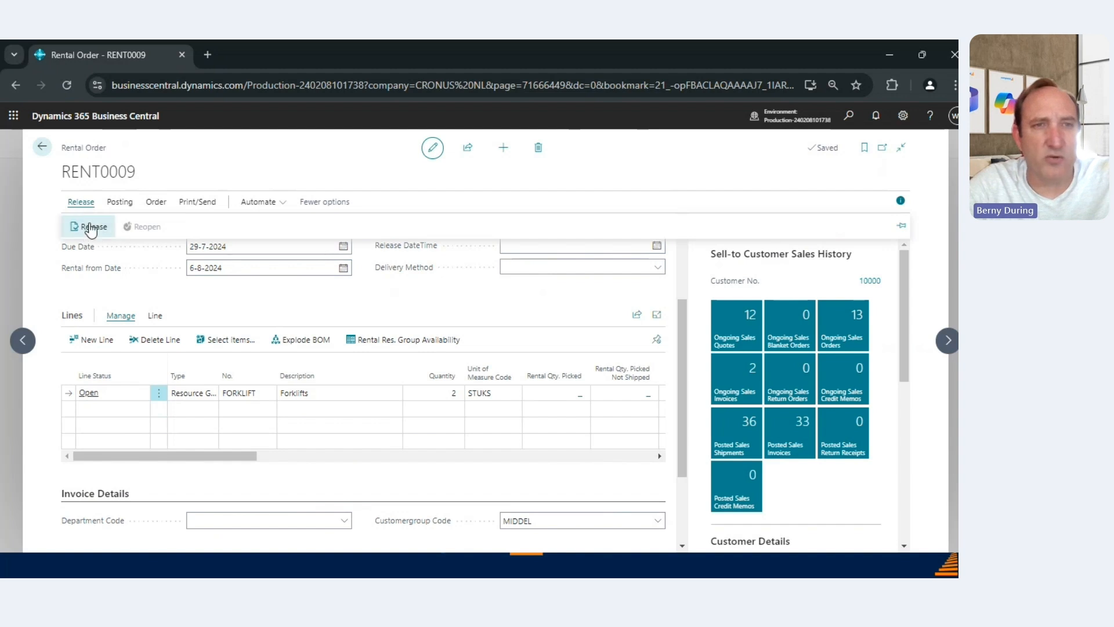
{"action": "left_click", "coordinate": [91, 227]}
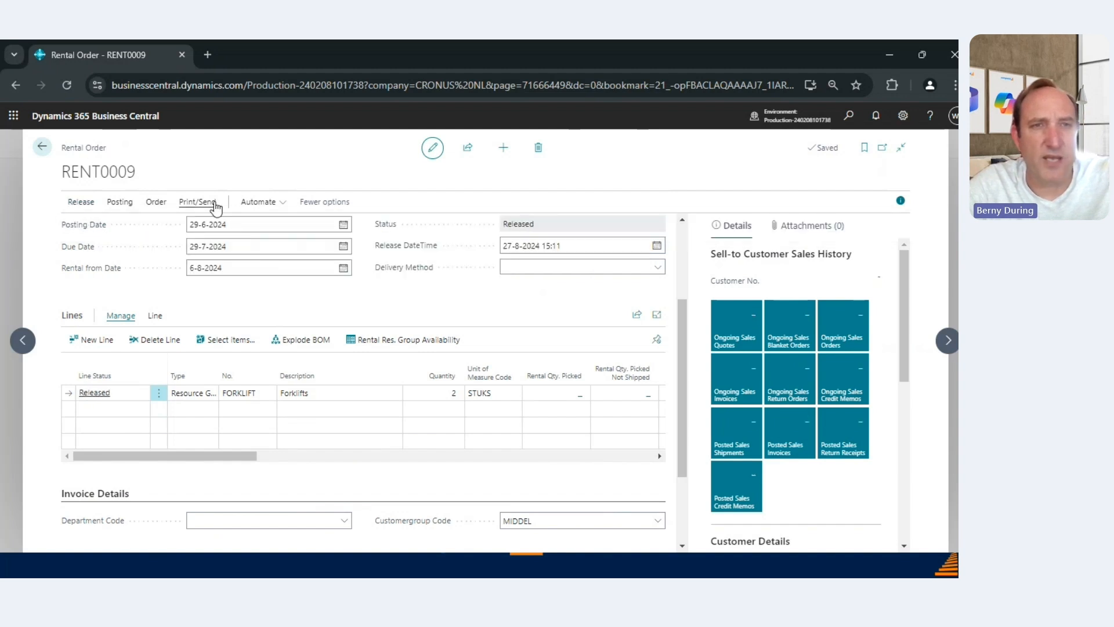
{"action": "left_click", "coordinate": [191, 203]}
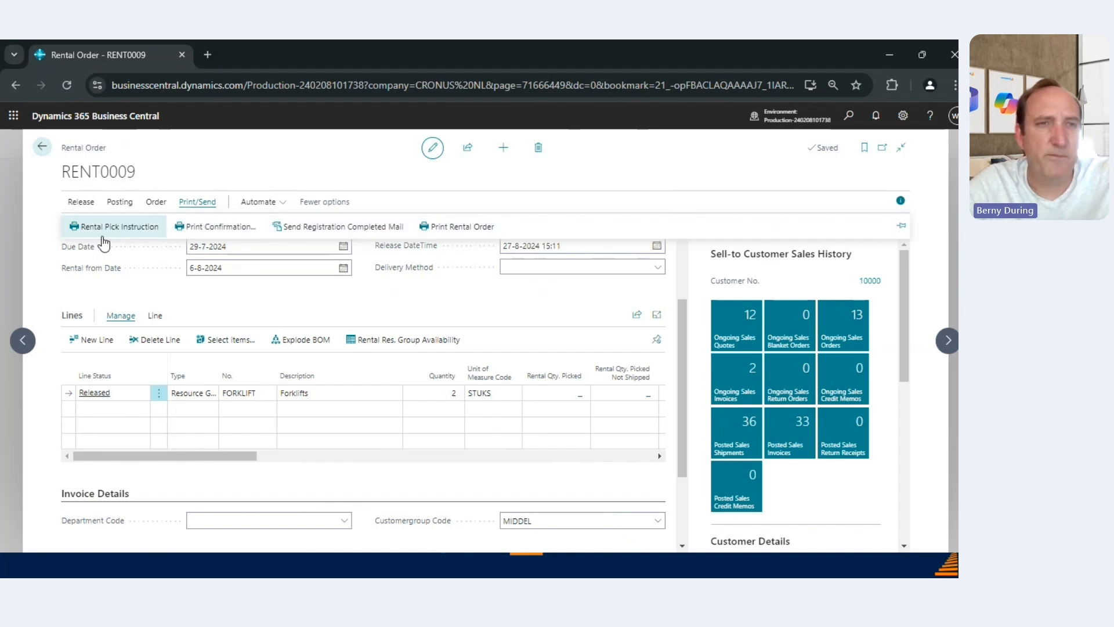
{"action": "left_click", "coordinate": [158, 204]}
{"action": "left_click", "coordinate": [121, 203]}
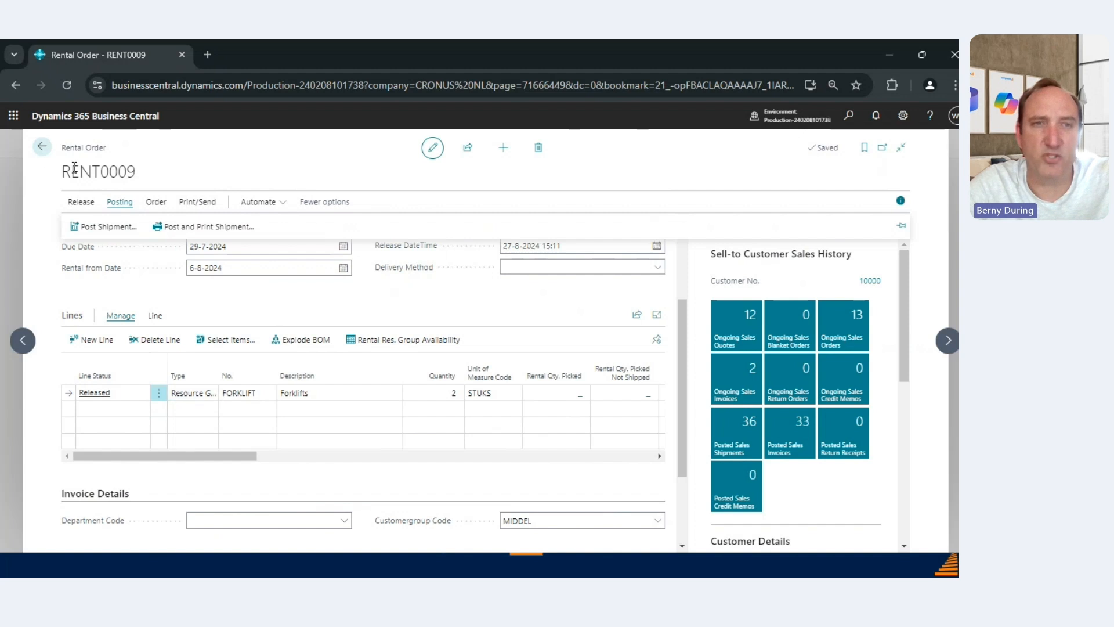
Step: Try to pick forklift resource FLIFT001 for the released rental order
{"action": "left_click", "coordinate": [157, 203]}
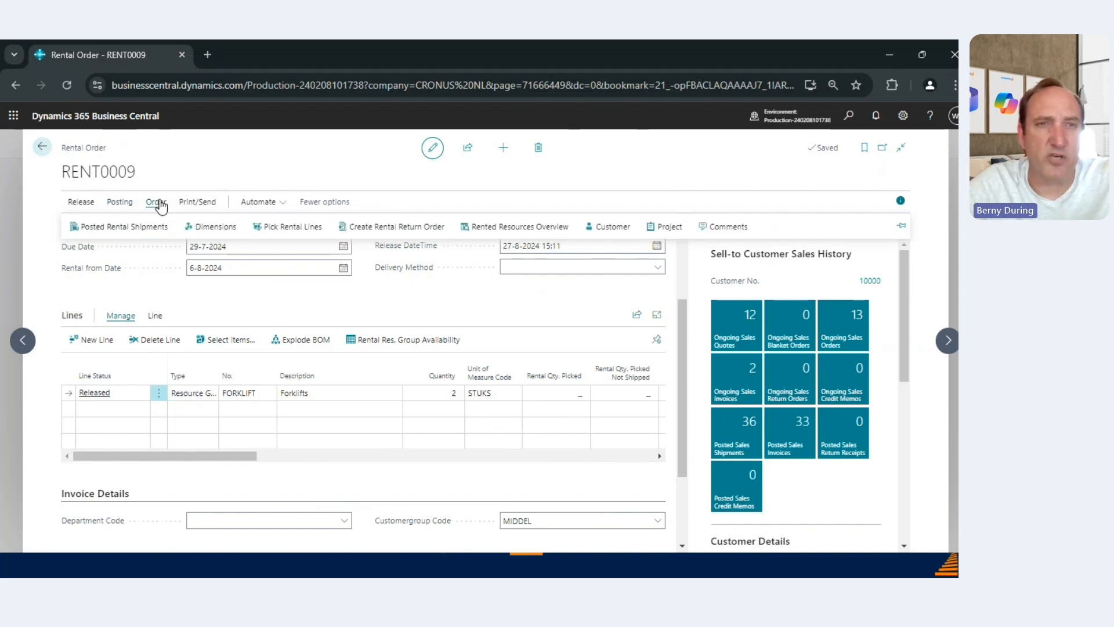
{"action": "left_click", "coordinate": [296, 230]}
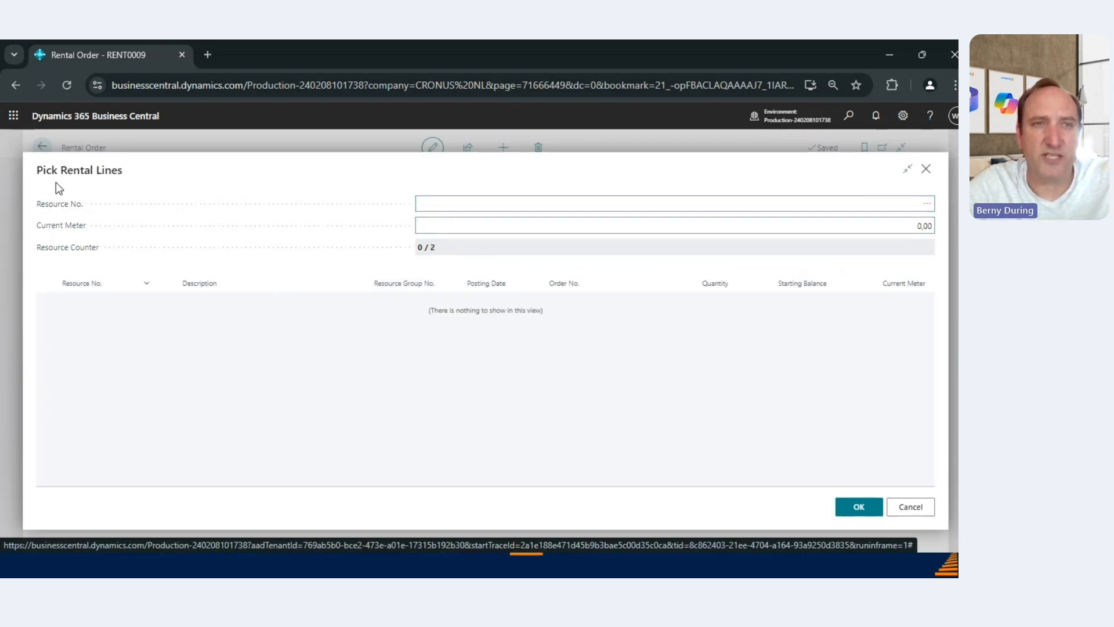
{"action": "left_click", "coordinate": [499, 203]}
{"action": "left_click", "coordinate": [926, 205]}
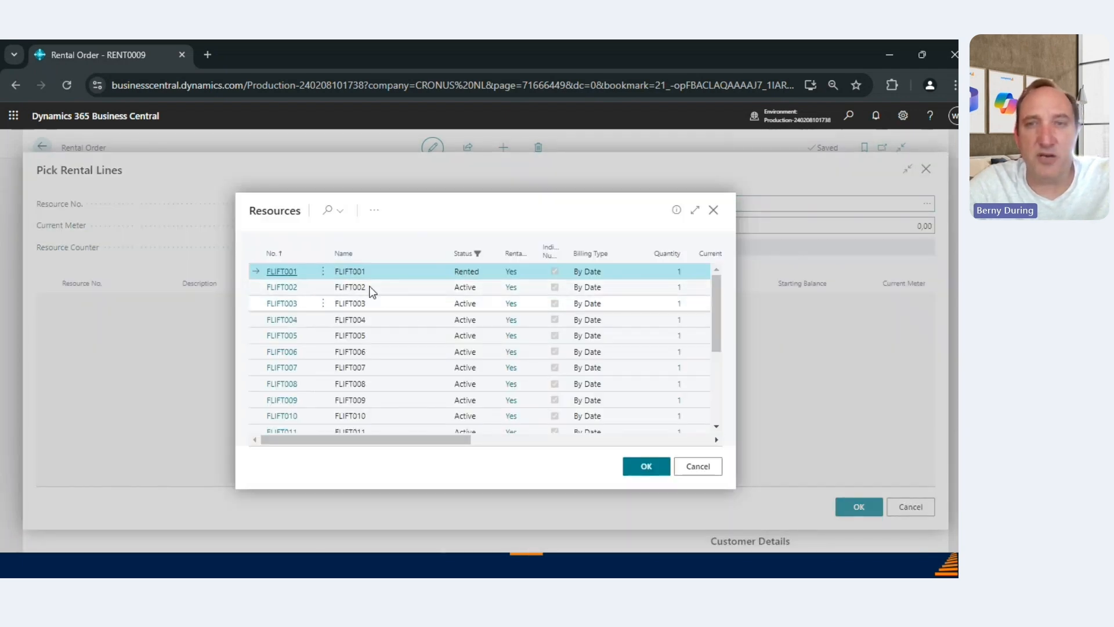
{"action": "left_click", "coordinate": [282, 272]}
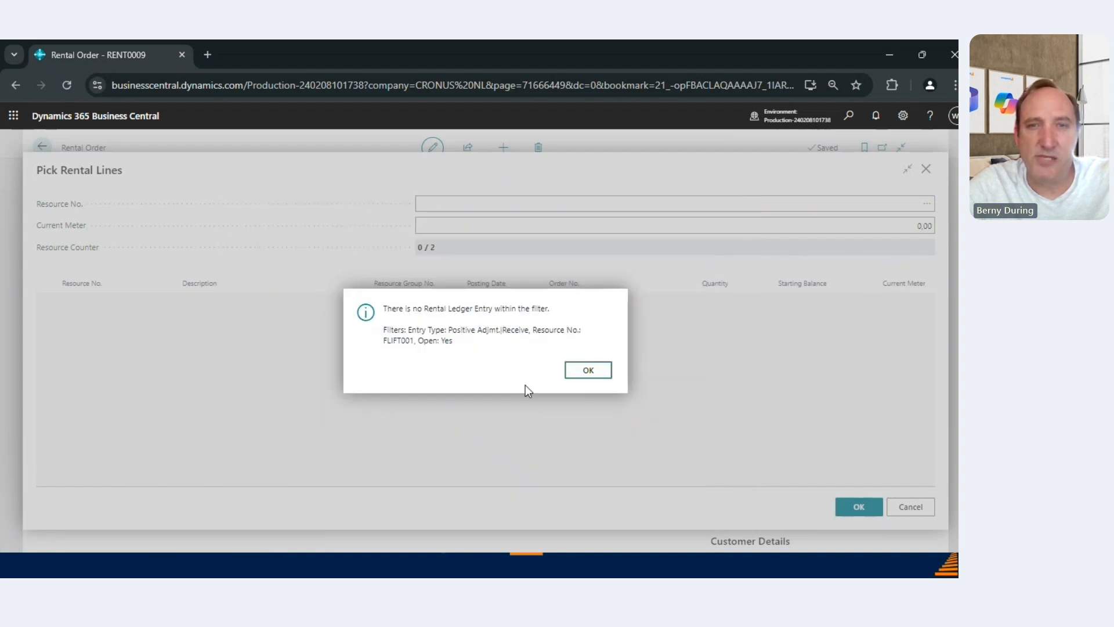
{"action": "left_click", "coordinate": [598, 370]}
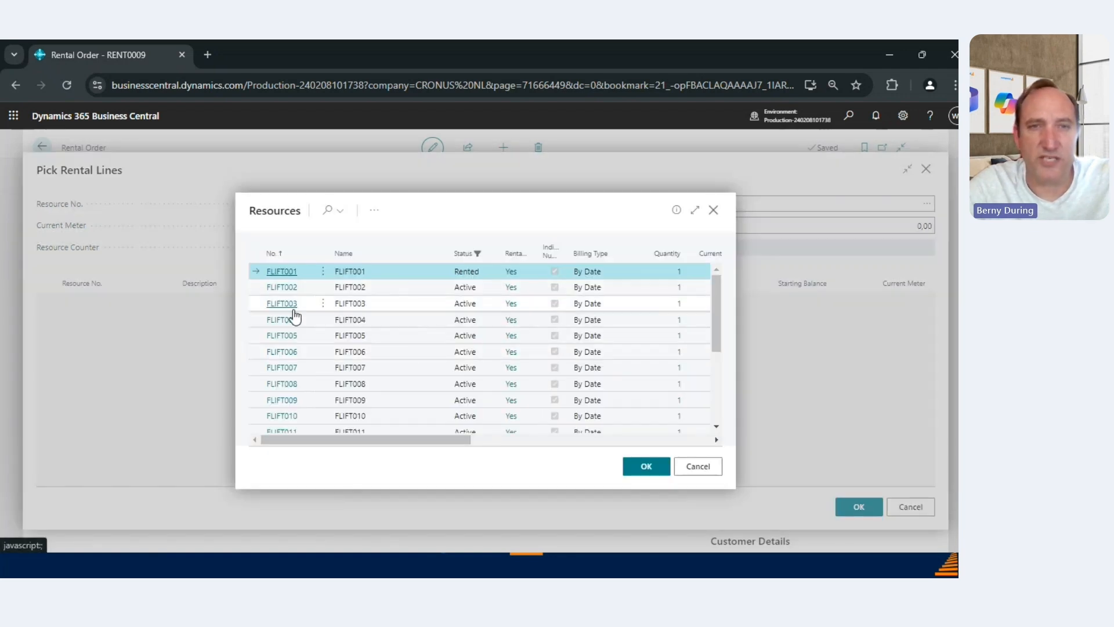
Step: Try to pick forklift resource FLIFT003, then leave the rental line picking
{"action": "left_click", "coordinate": [293, 309]}
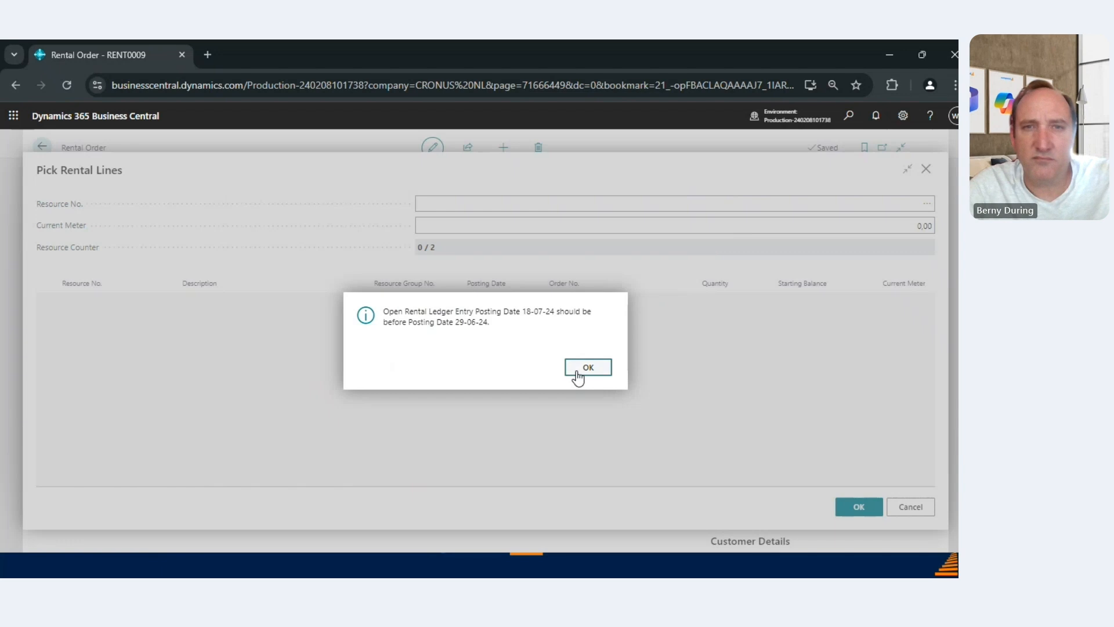
{"action": "left_click", "coordinate": [588, 368]}
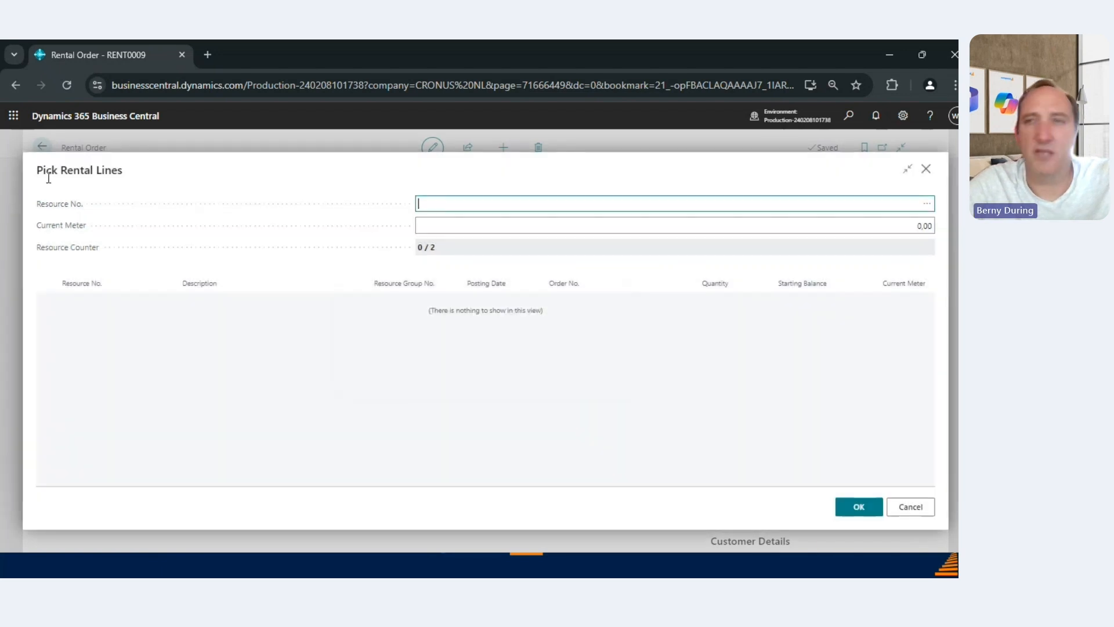
{"action": "left_click", "coordinate": [927, 169]}
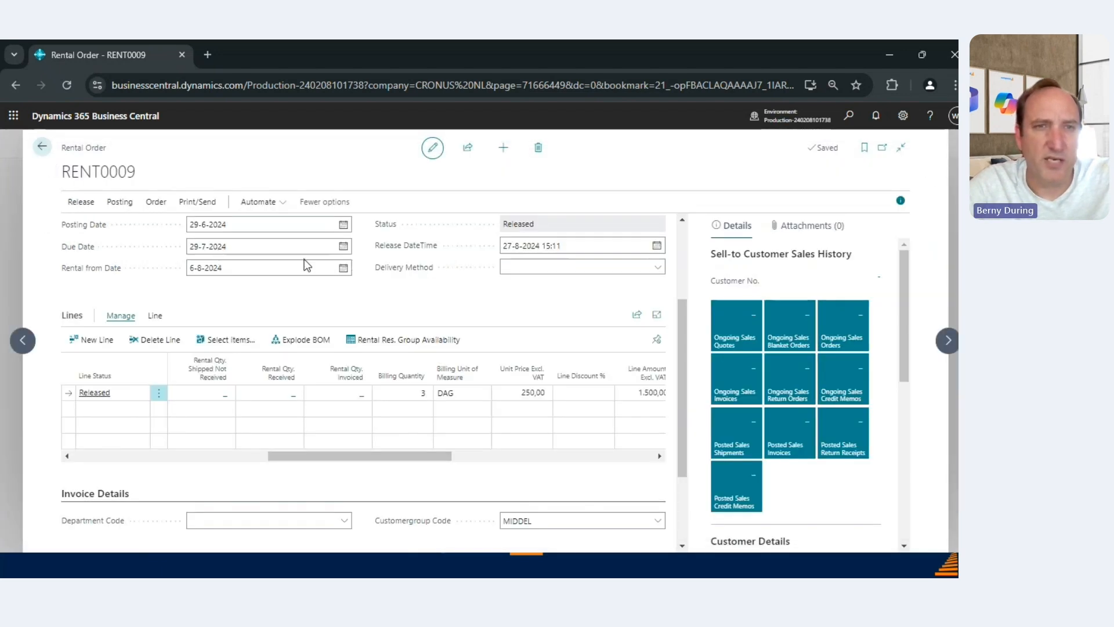
Step: Set the rental order's Posting Date to 9-7-2024
{"action": "left_click", "coordinate": [343, 366]}
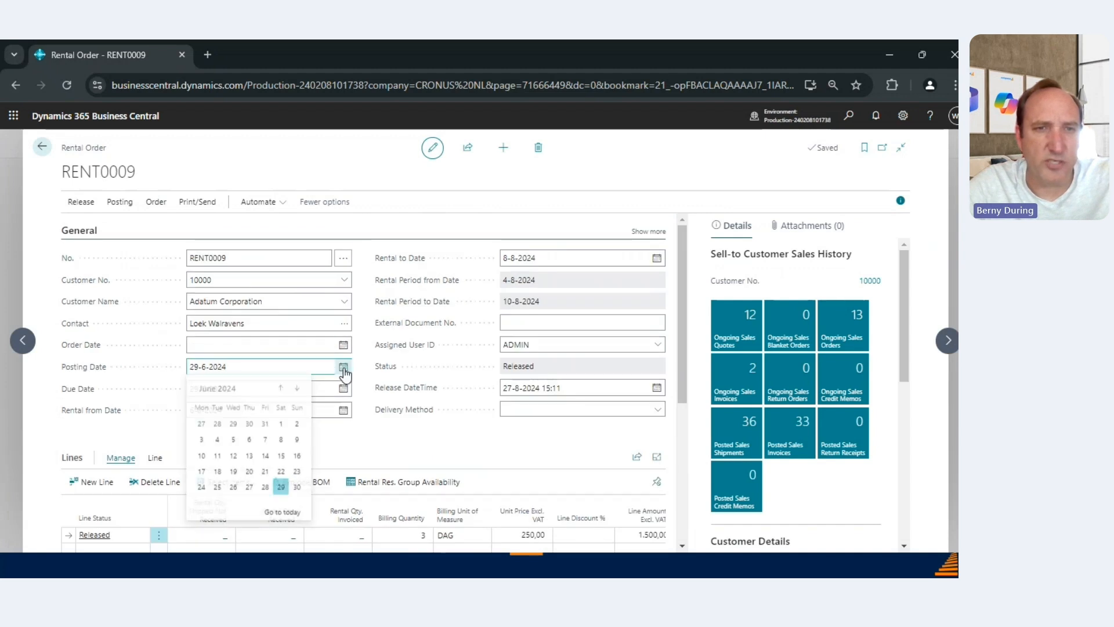
{"action": "left_click", "coordinate": [297, 389]}
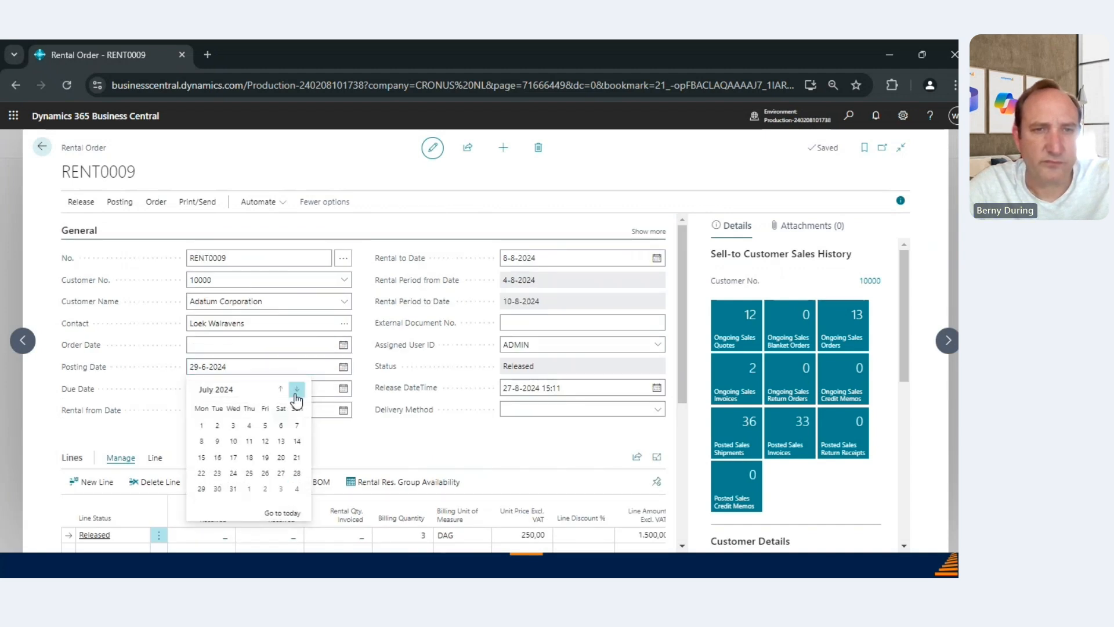
{"action": "left_click", "coordinate": [217, 441]}
{"action": "key", "text": "Tab"}
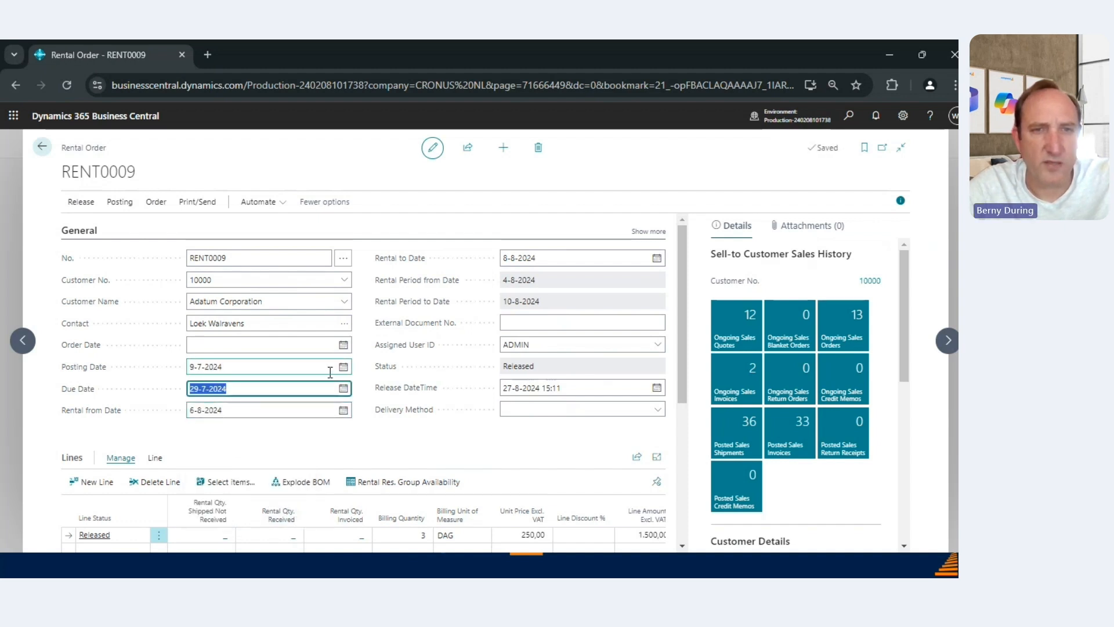
Step: Reopen the order's rental line picking, try to pick resource FLIFT004, and dismiss the browser's Energy Saver notice
{"action": "left_click", "coordinate": [156, 203]}
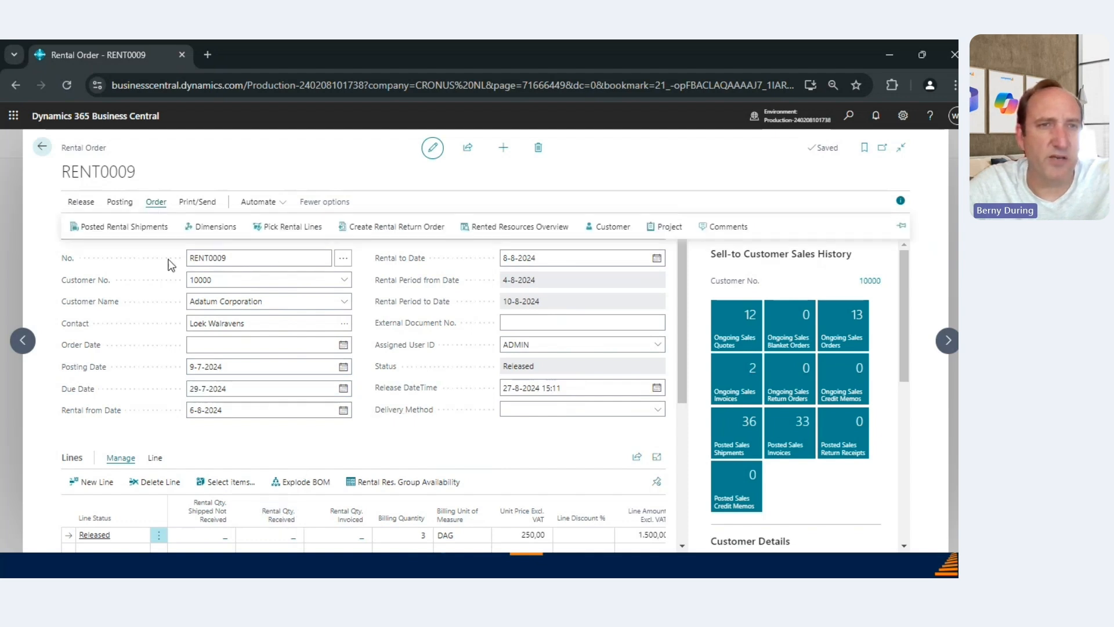
{"action": "left_click", "coordinate": [304, 232]}
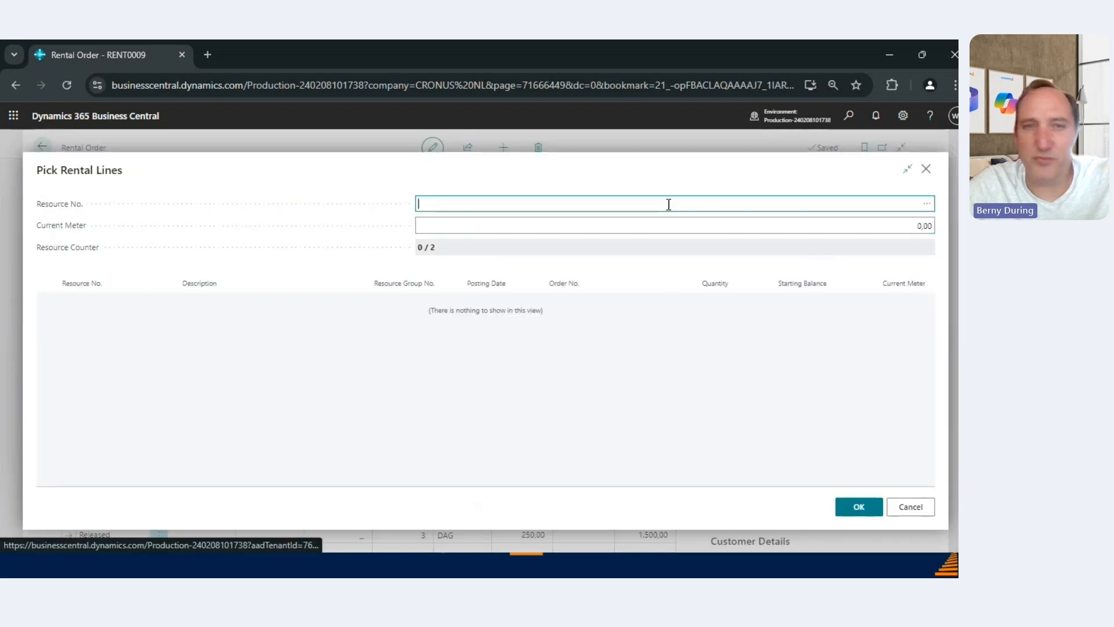
{"action": "left_click", "coordinate": [926, 204]}
{"action": "left_click", "coordinate": [291, 304]}
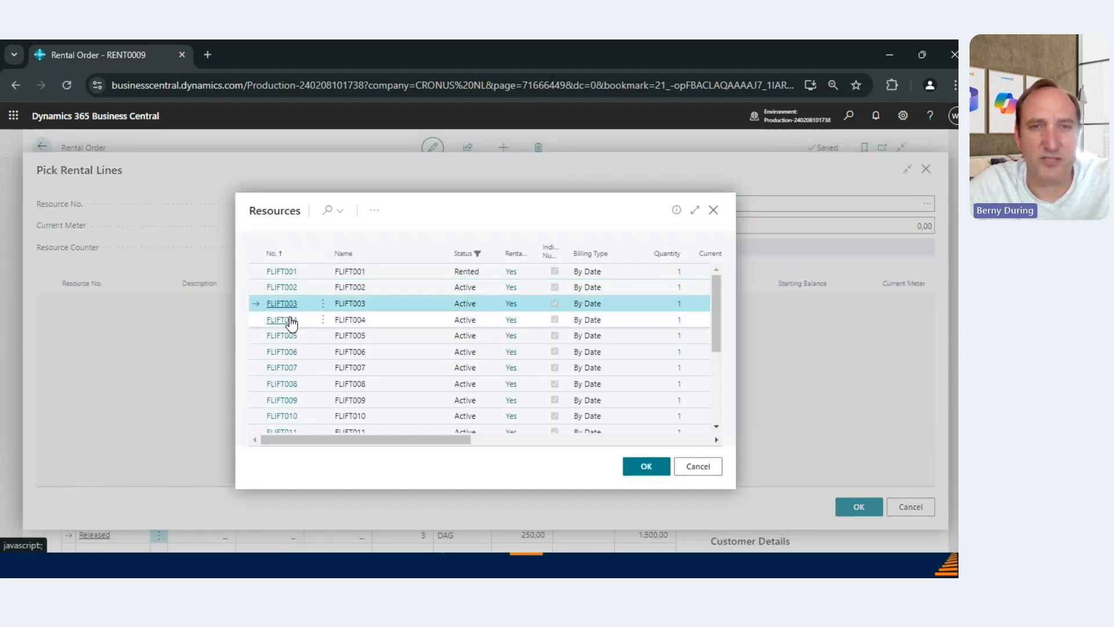
{"action": "left_click", "coordinate": [291, 321]}
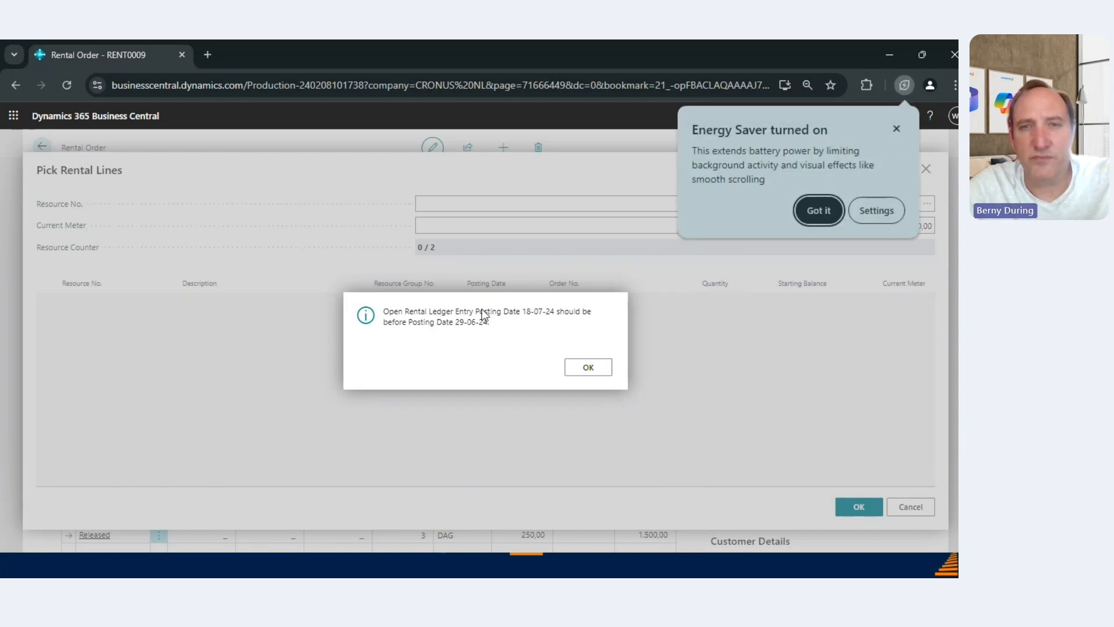
{"action": "left_click", "coordinate": [586, 366]}
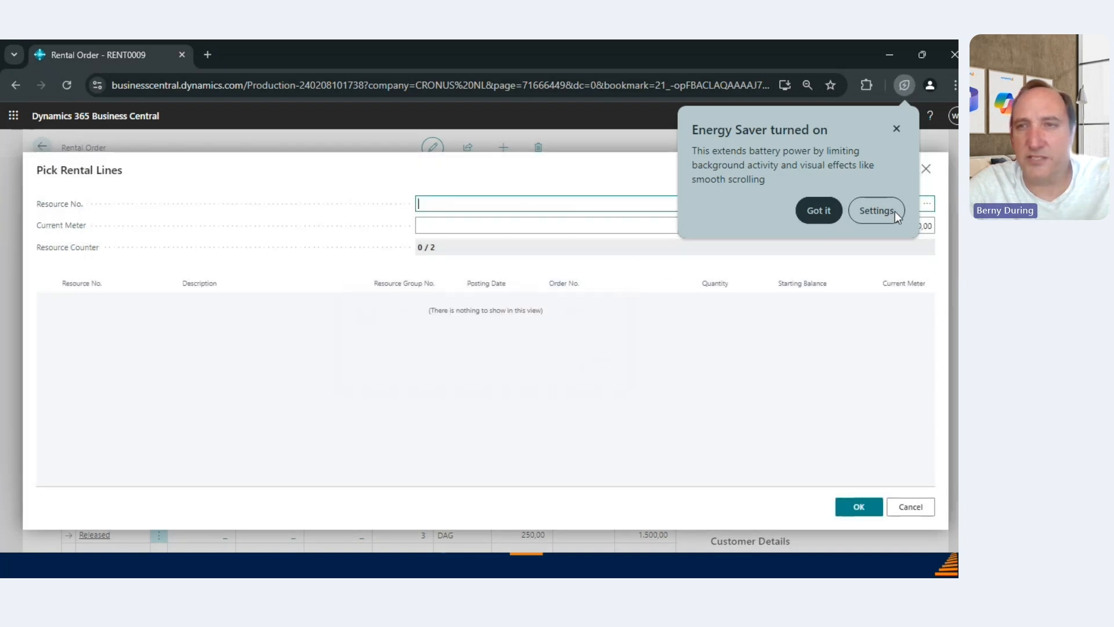
{"action": "left_click", "coordinate": [897, 128]}
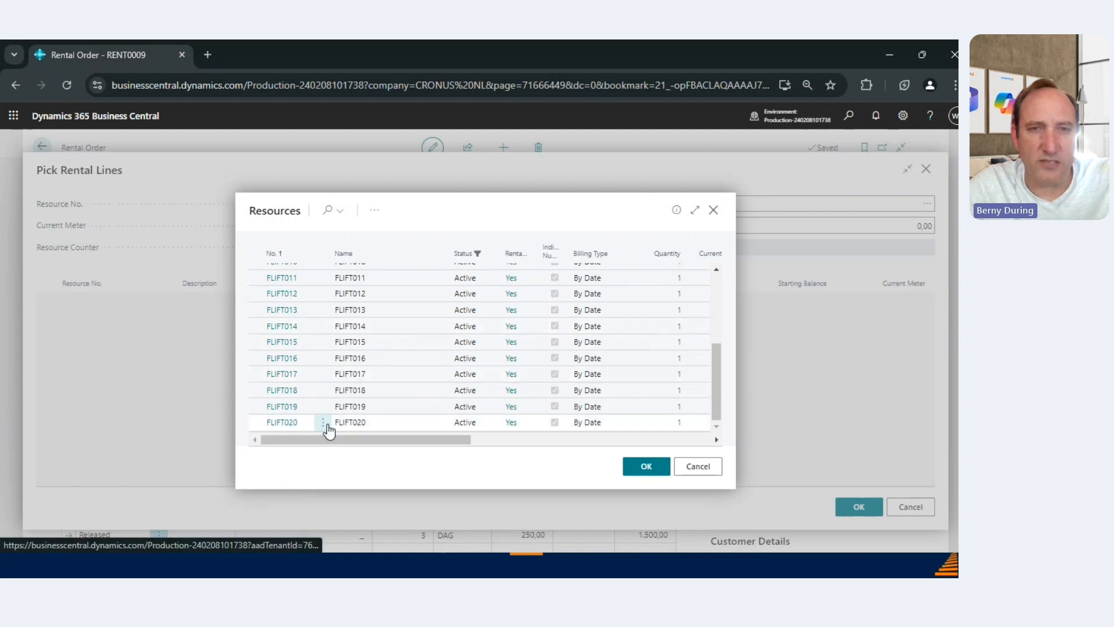
Step: Pick resources FLIFT020 and FLIFT019 for the rental order and accept the picked lines
{"action": "left_click", "coordinate": [282, 422]}
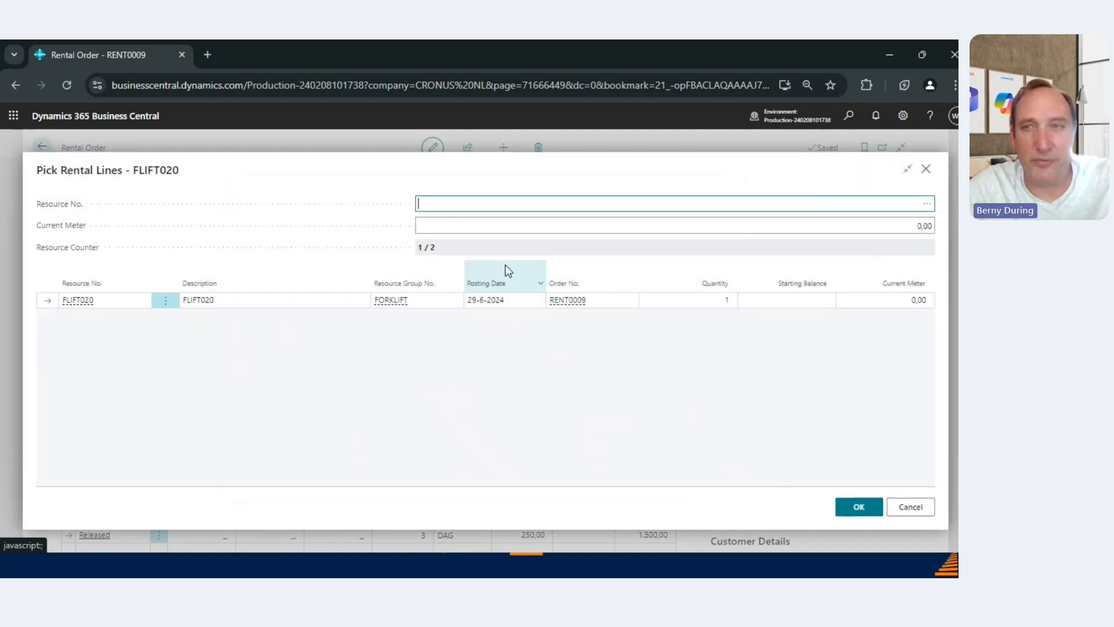
{"action": "key", "text": "Tab"}
{"action": "left_click", "coordinate": [930, 210]}
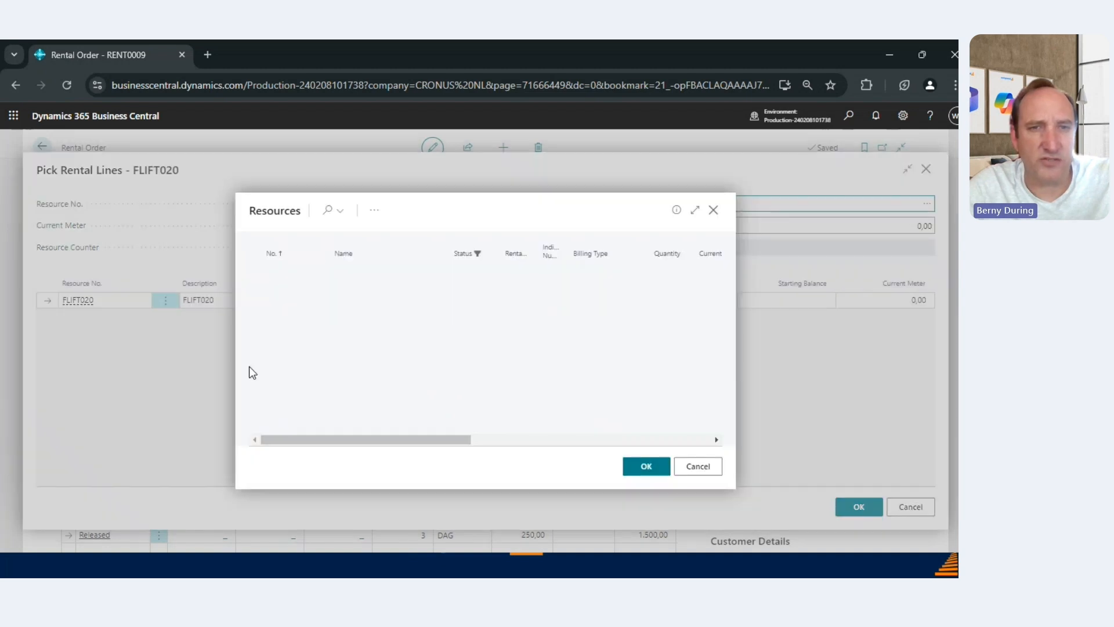
{"action": "scroll", "coordinate": [297, 381], "scroll_direction": "down", "scroll_amount": 3}
{"action": "left_click", "coordinate": [282, 408]}
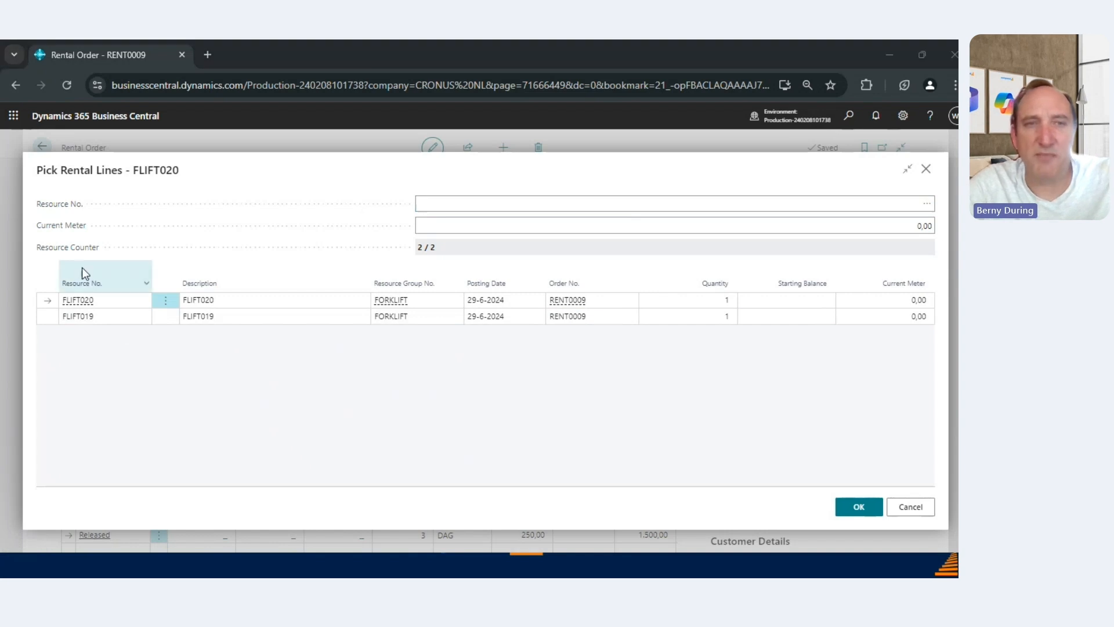
{"action": "left_click", "coordinate": [869, 508]}
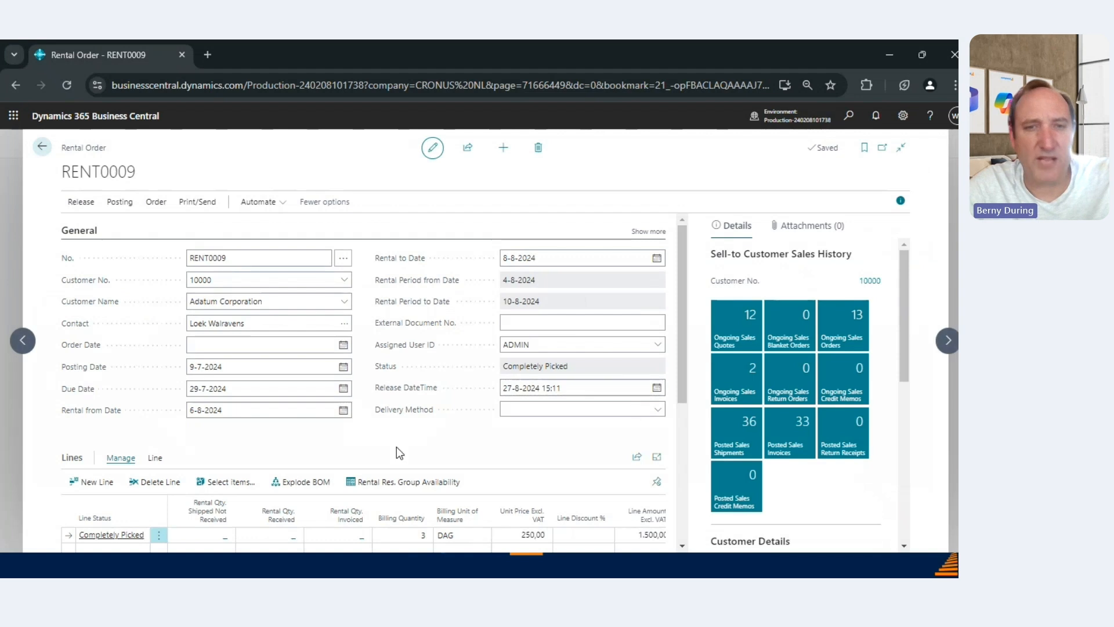
Step: Post the rental order's shipment without printing and review the forklift line's shipped and not-received rental quantities
{"action": "scroll", "coordinate": [255, 386], "scroll_direction": "down", "scroll_amount": 1}
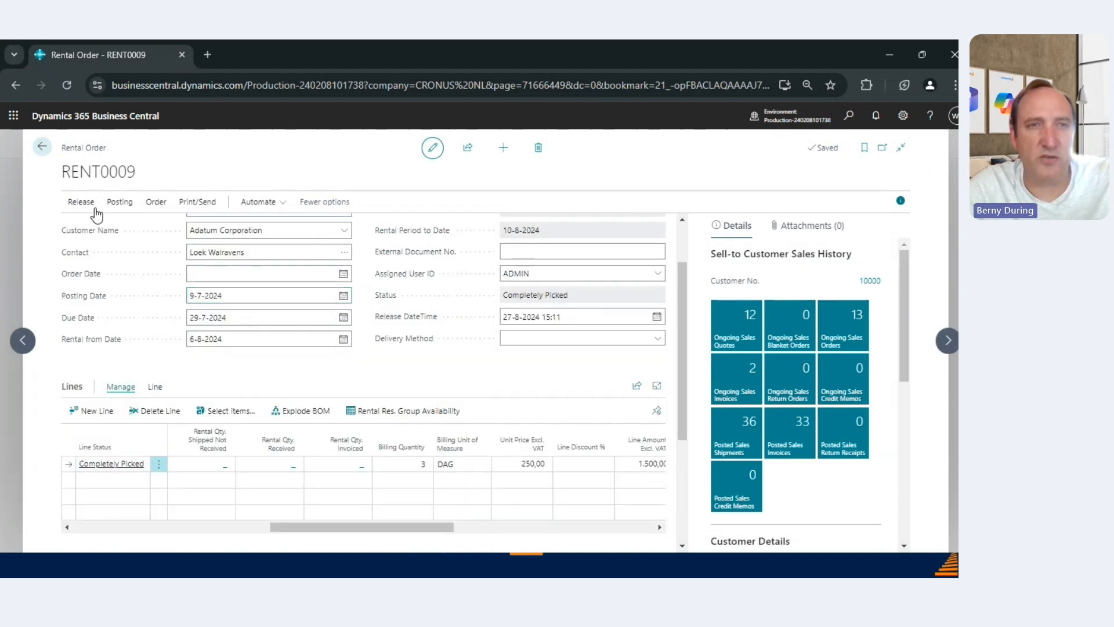
{"action": "left_click", "coordinate": [133, 202]}
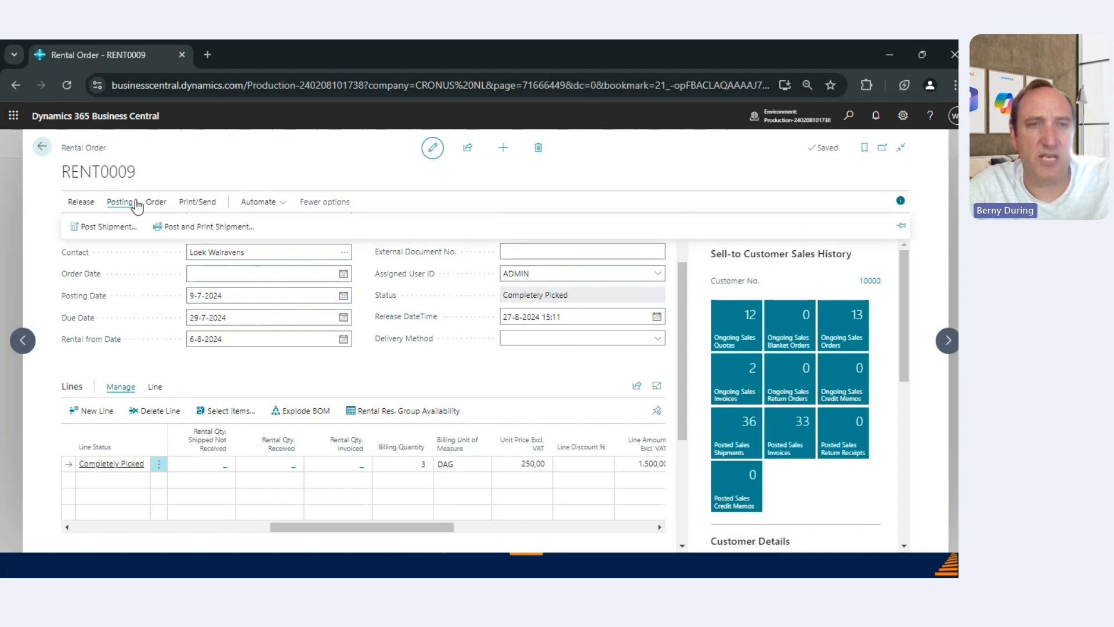
{"action": "left_click", "coordinate": [90, 227]}
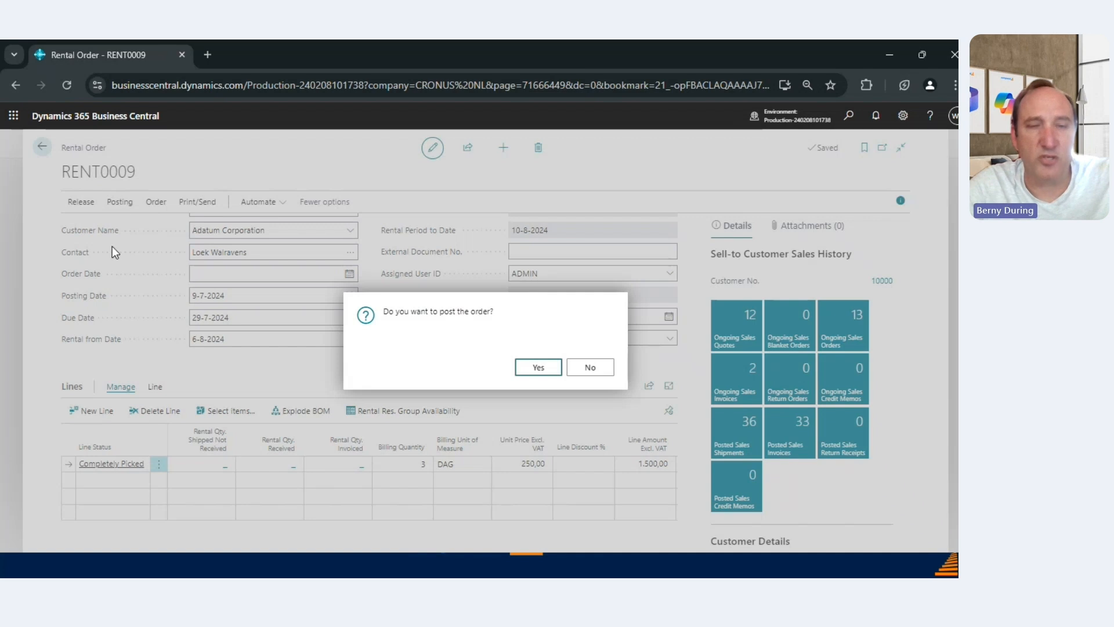
{"action": "left_click", "coordinate": [537, 369]}
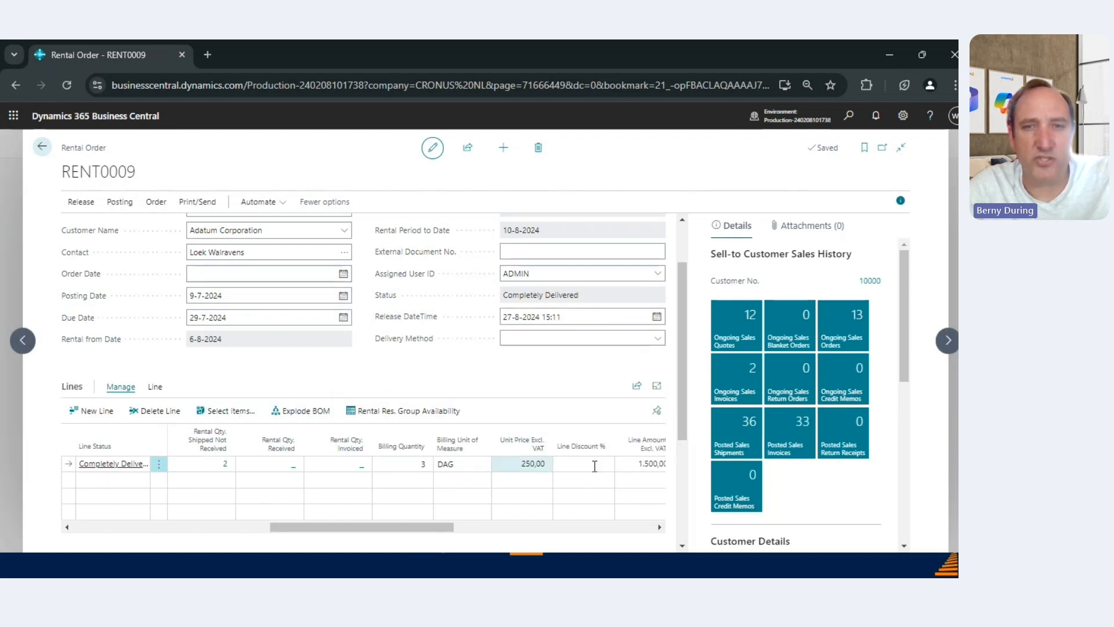
{"action": "left_click", "coordinate": [642, 532]}
{"action": "left_click_drag", "start_coordinate": [606, 539], "coordinate": [299, 548]}
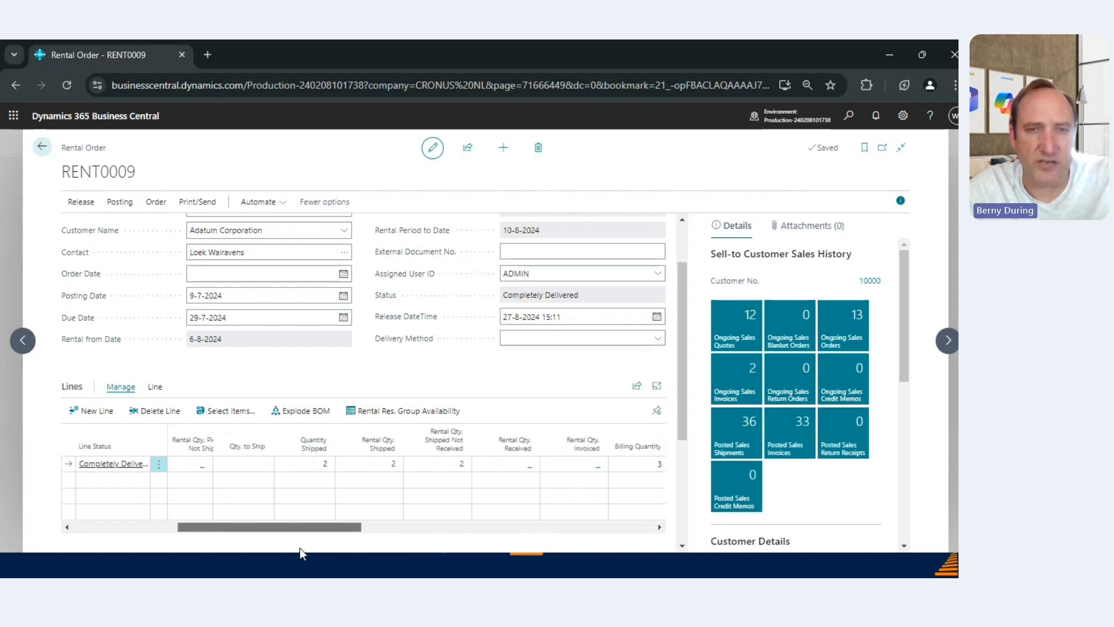
{"action": "left_click", "coordinate": [338, 468]}
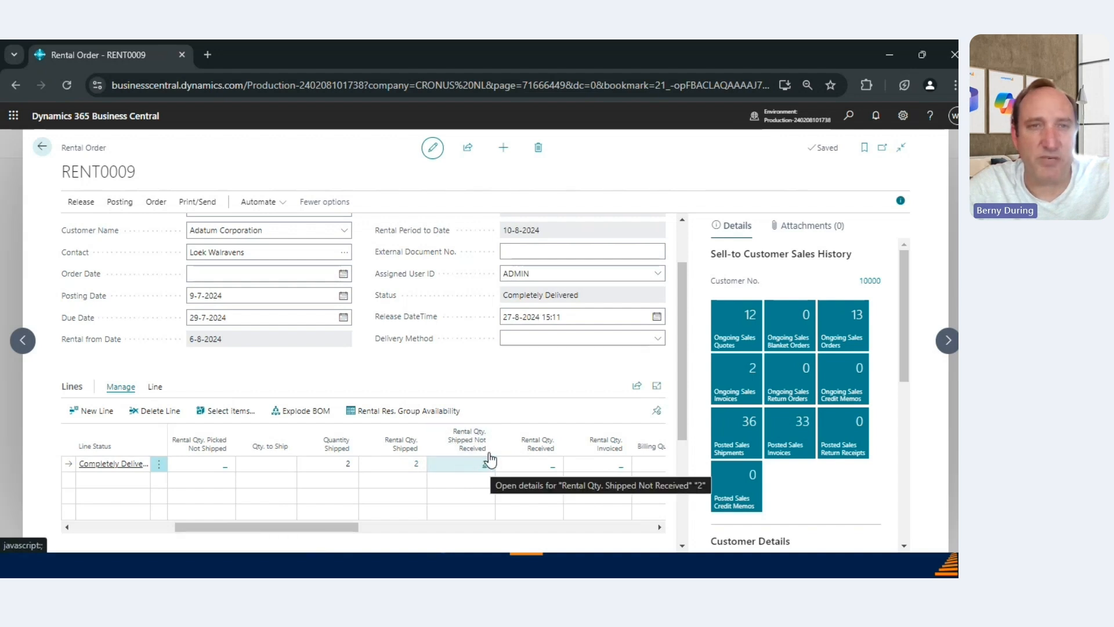
Step: Create a rental return order based on the delivered rental order
{"action": "left_click", "coordinate": [154, 203]}
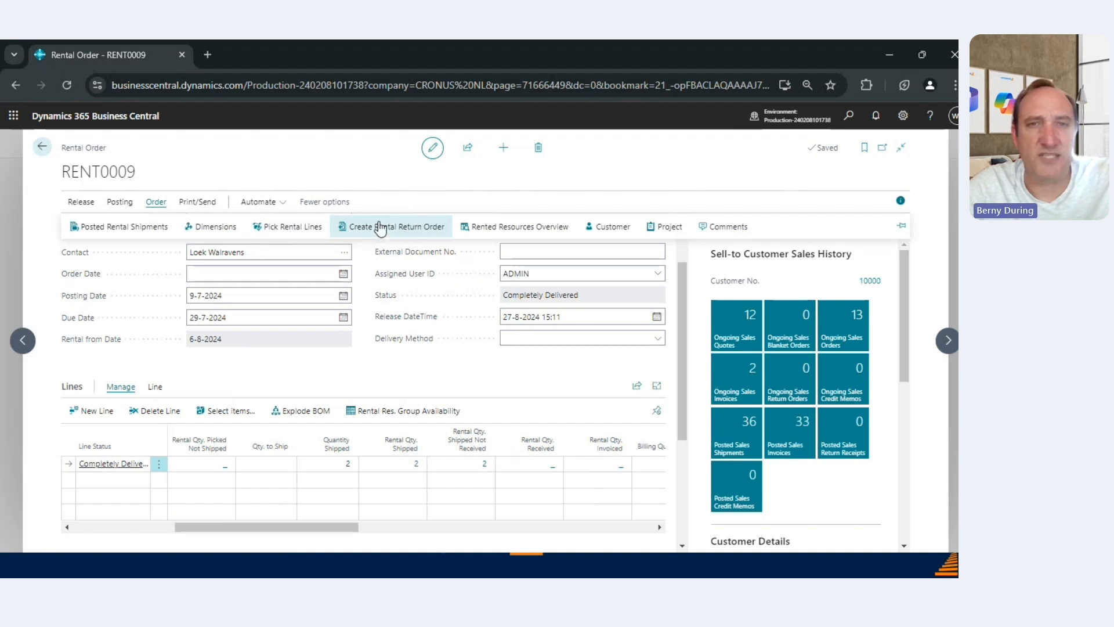
{"action": "left_click", "coordinate": [427, 228]}
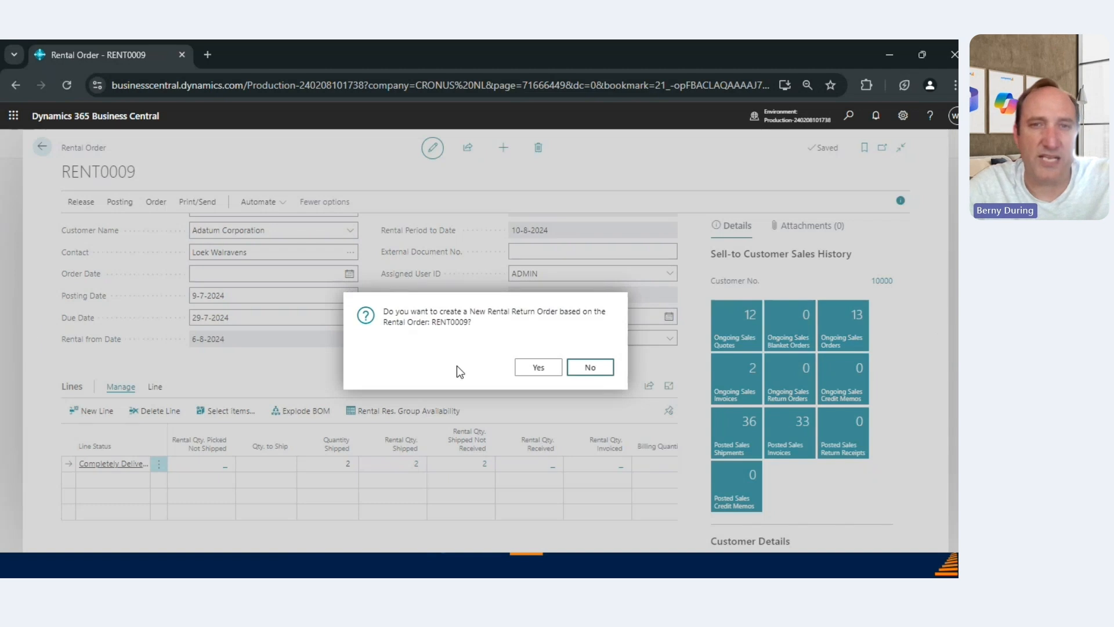
{"action": "left_click", "coordinate": [534, 367]}
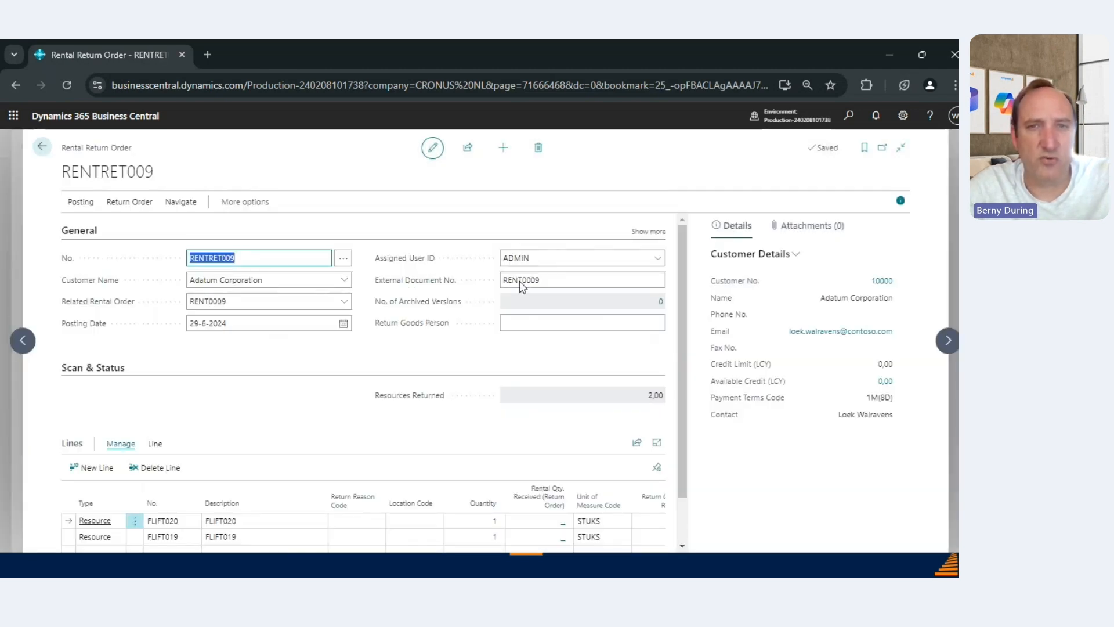
Step: Try to post the receipt for both forklift resources on the rental return order, and dismiss the resulting message
{"action": "scroll", "coordinate": [336, 475], "scroll_direction": "down", "scroll_amount": 1}
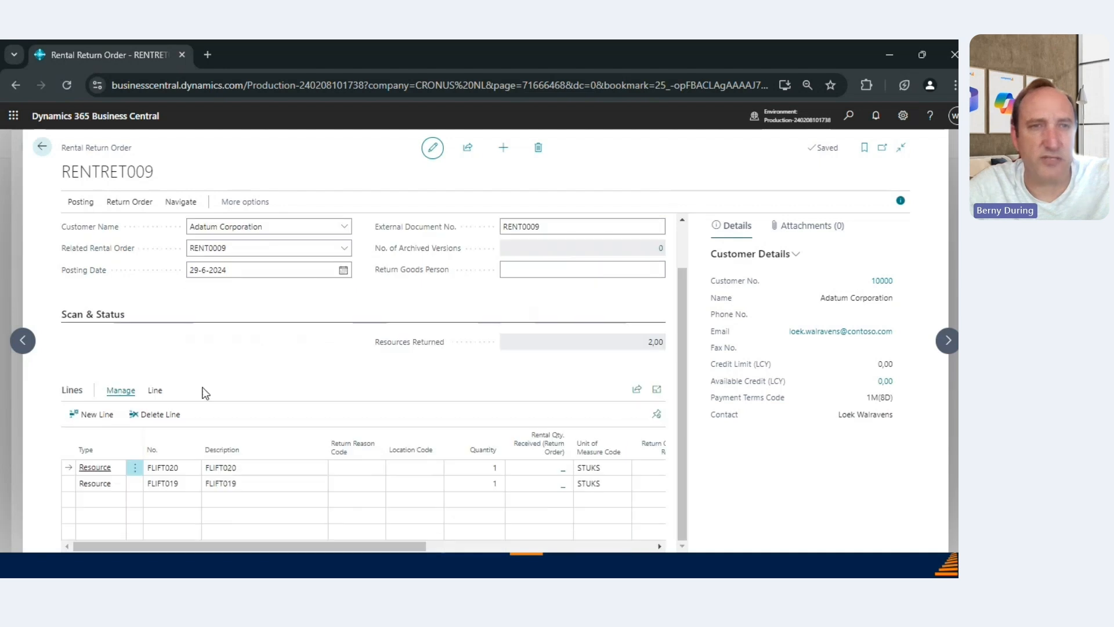
{"action": "left_click", "coordinate": [87, 203]}
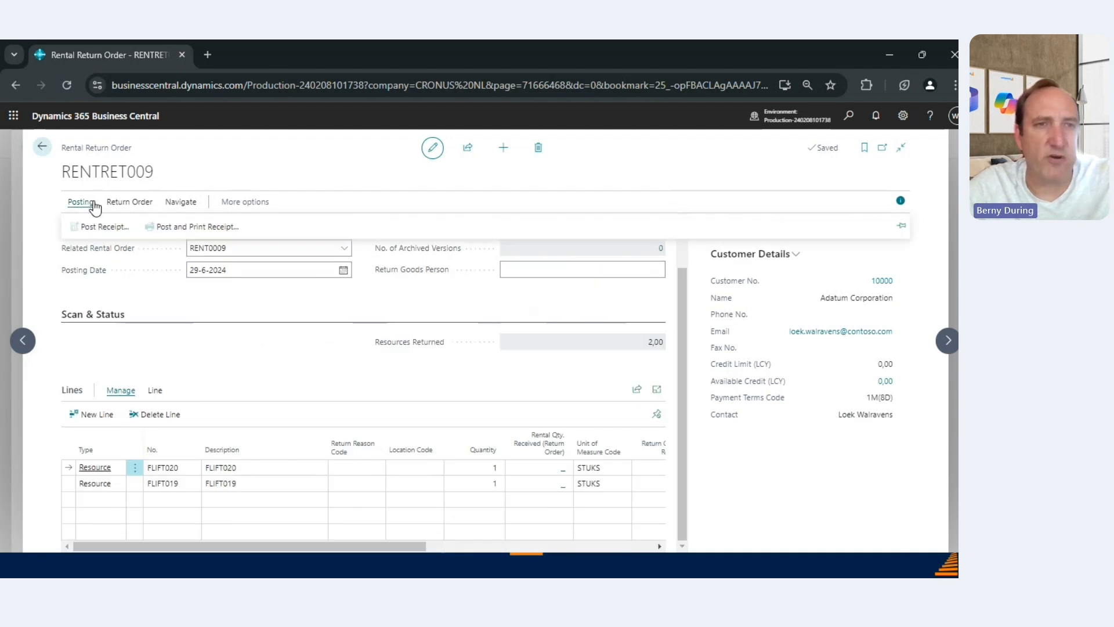
{"action": "left_click", "coordinate": [110, 227]}
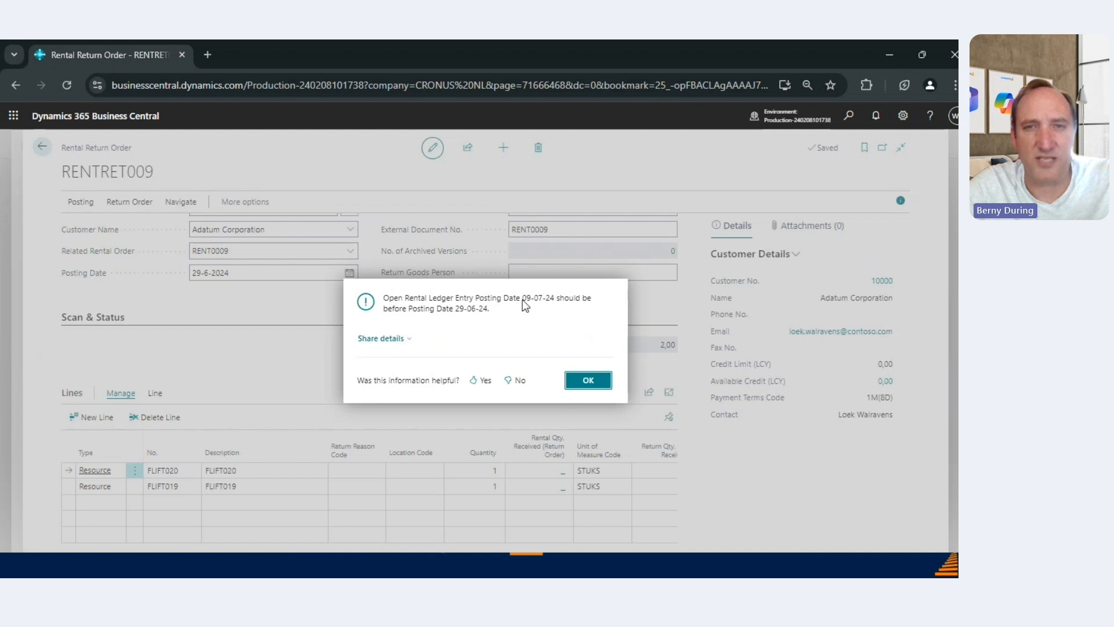
{"action": "left_click", "coordinate": [586, 380]}
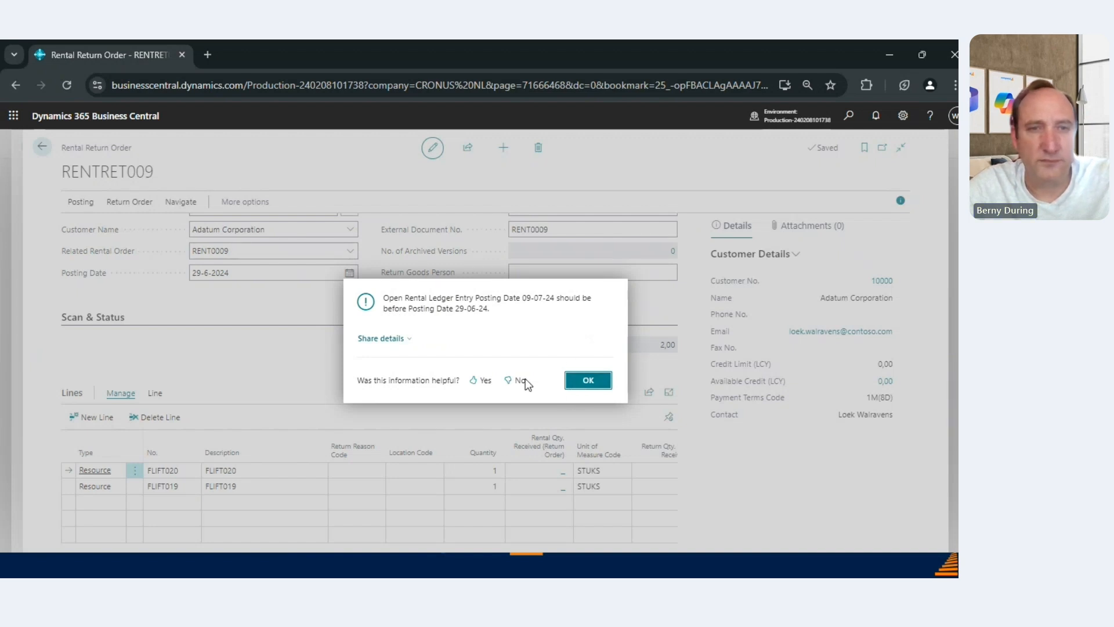
{"action": "left_click", "coordinate": [78, 202]}
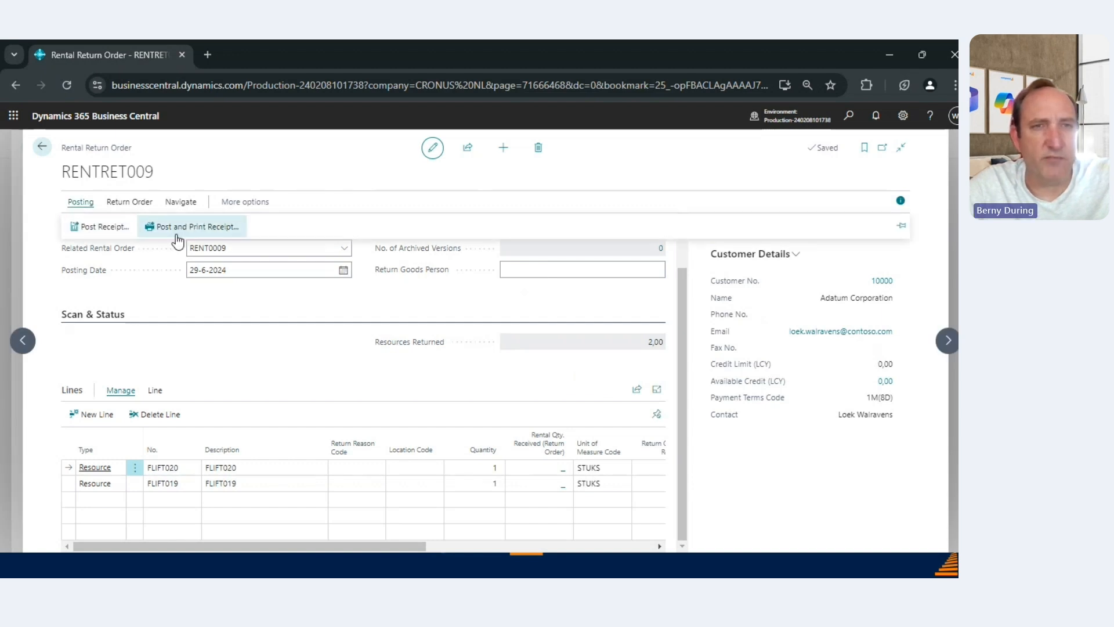
{"action": "left_click", "coordinate": [129, 202]}
{"action": "left_click", "coordinate": [181, 202]}
{"action": "left_click", "coordinate": [80, 204]}
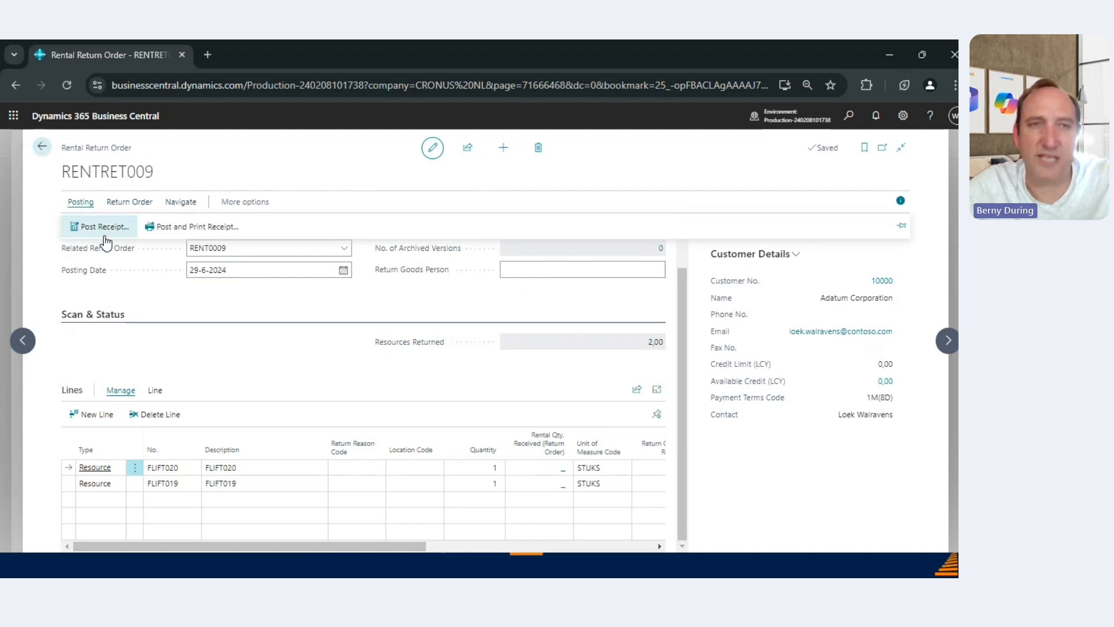
Step: Leave the return order and its rental order, and open Rental Billing from the rental orders list
{"action": "left_click", "coordinate": [42, 149]}
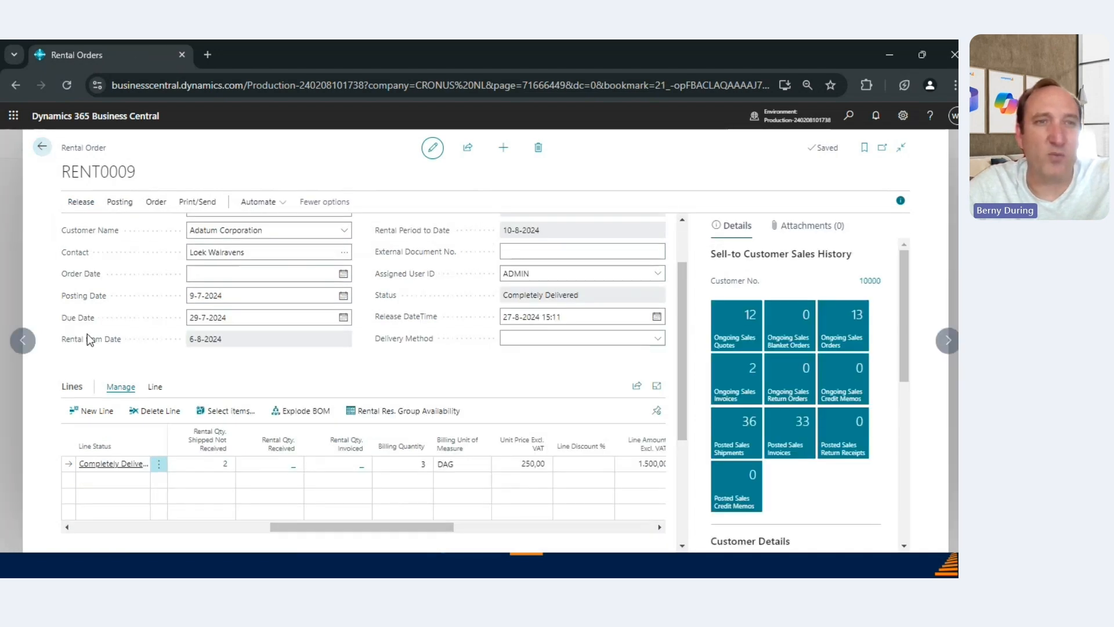
{"action": "key", "text": "Escape"}
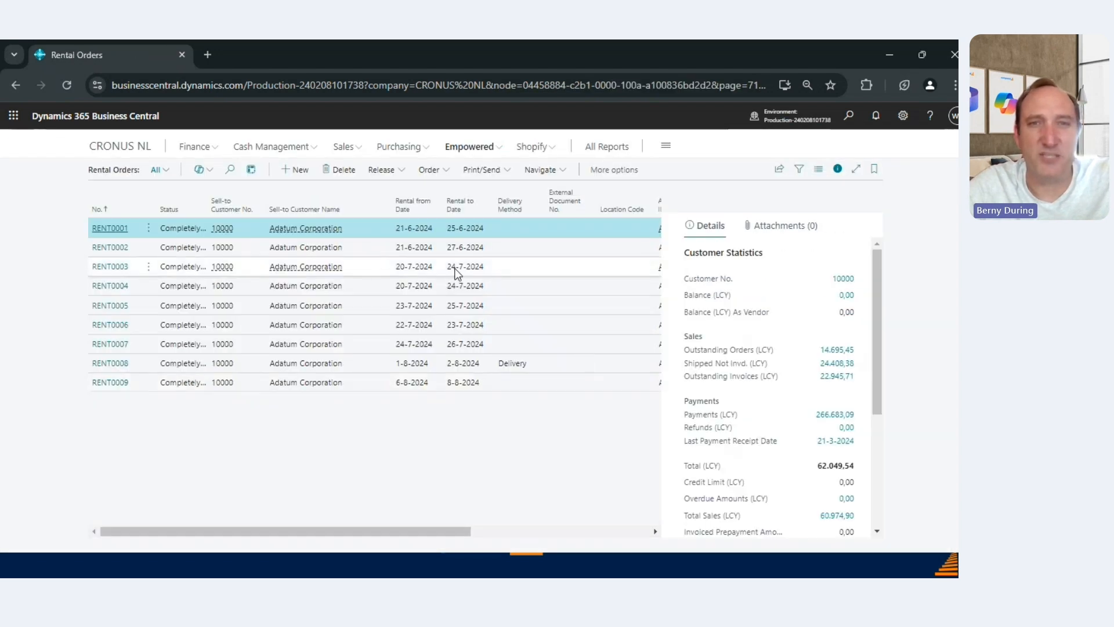
{"action": "left_click", "coordinate": [488, 150]}
{"action": "left_click", "coordinate": [622, 187]}
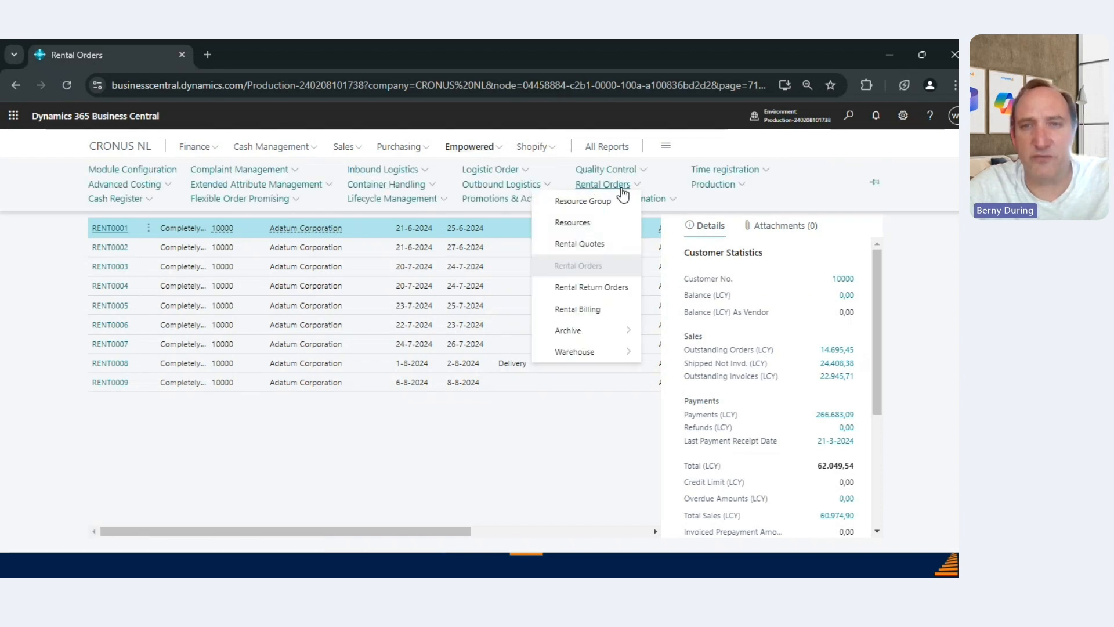
{"action": "left_click", "coordinate": [600, 312]}
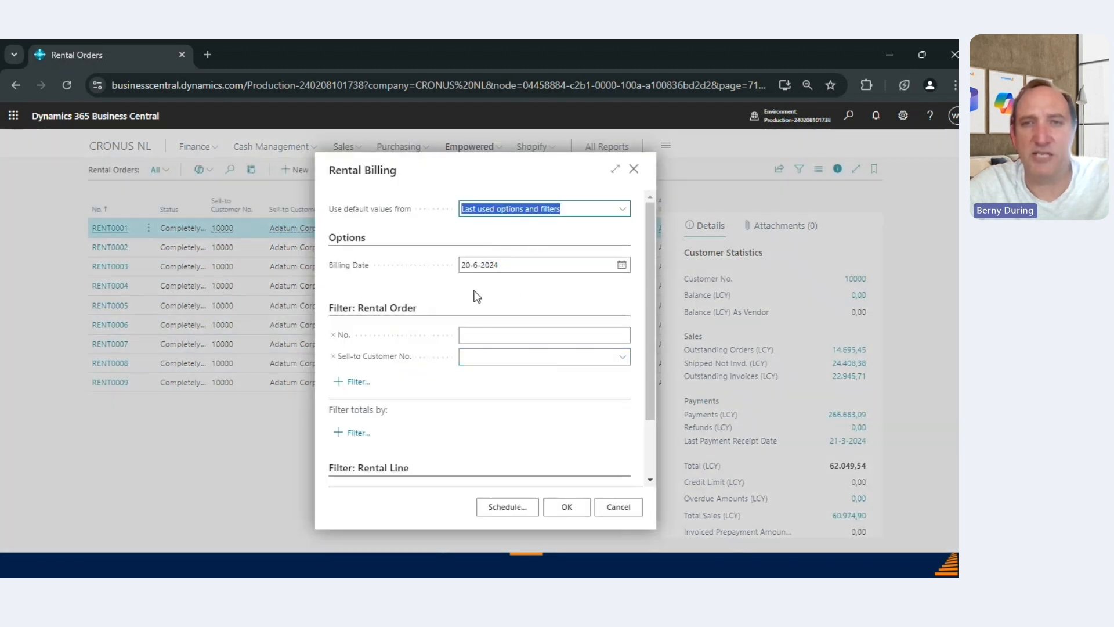
Step: Examine the billing date and sell-to customer filter options for Rental Billing, and cancel without running it
{"action": "left_click", "coordinate": [575, 263]}
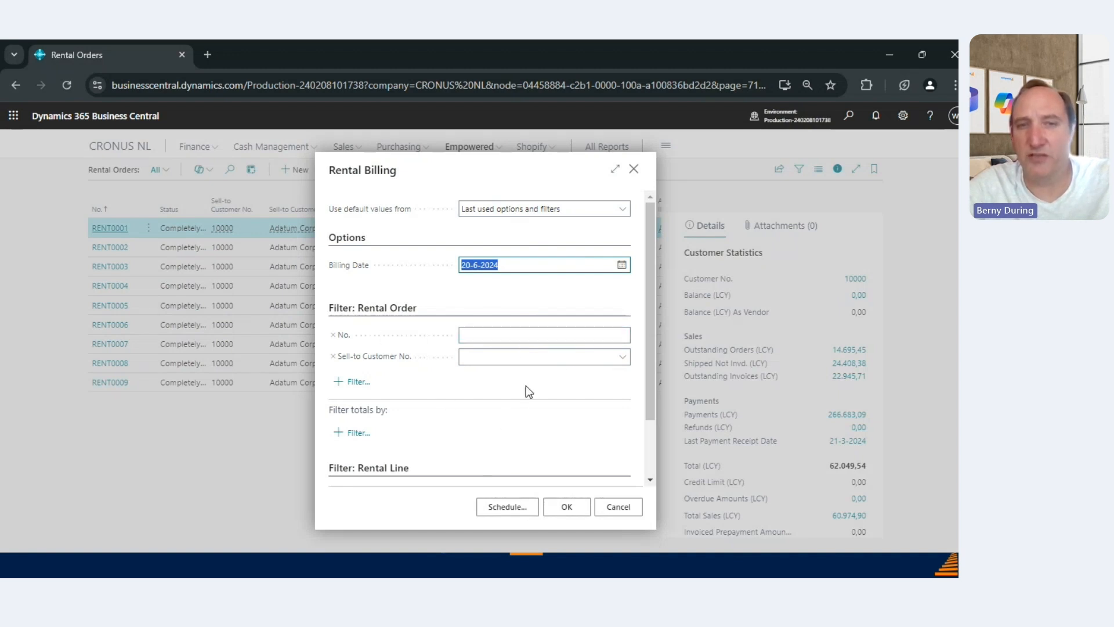
{"action": "left_click", "coordinate": [524, 355]}
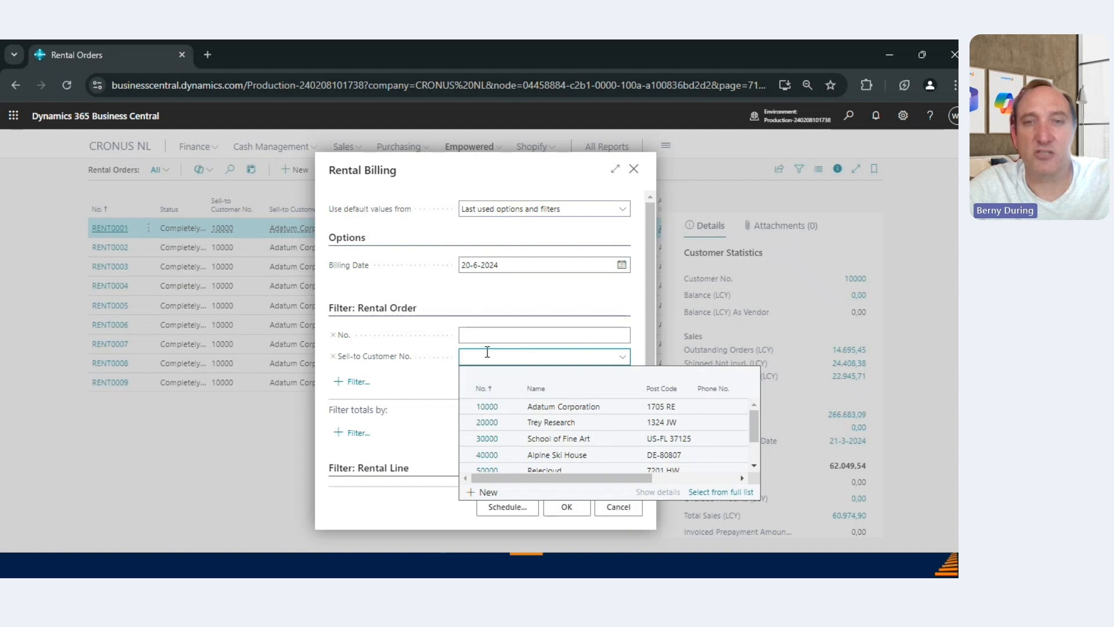
{"action": "left_click", "coordinate": [635, 514]}
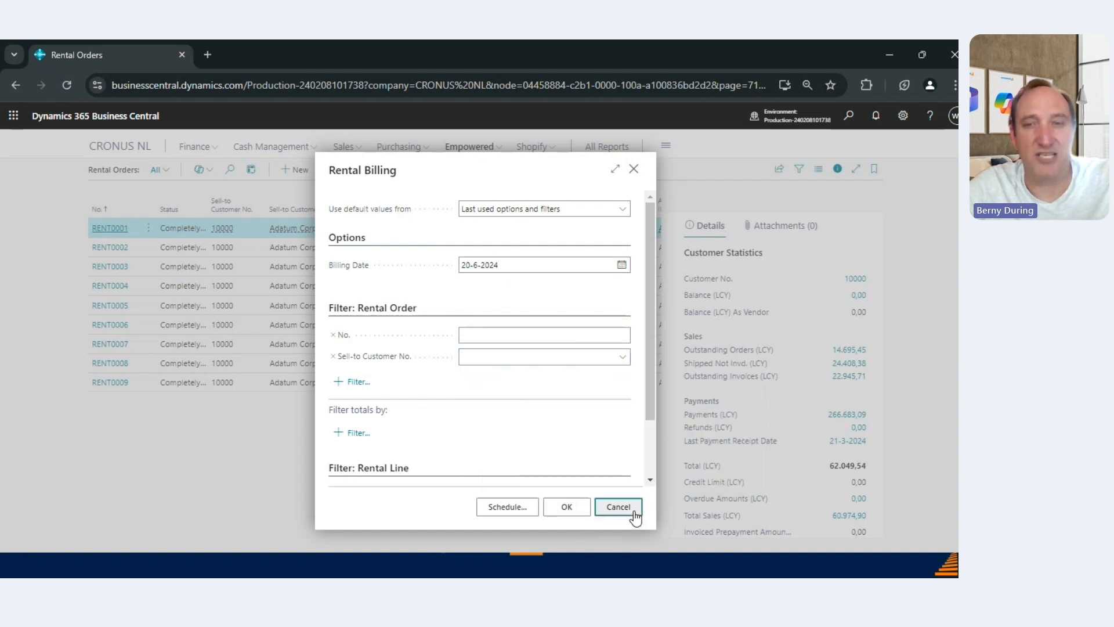
{"action": "left_click", "coordinate": [634, 514]}
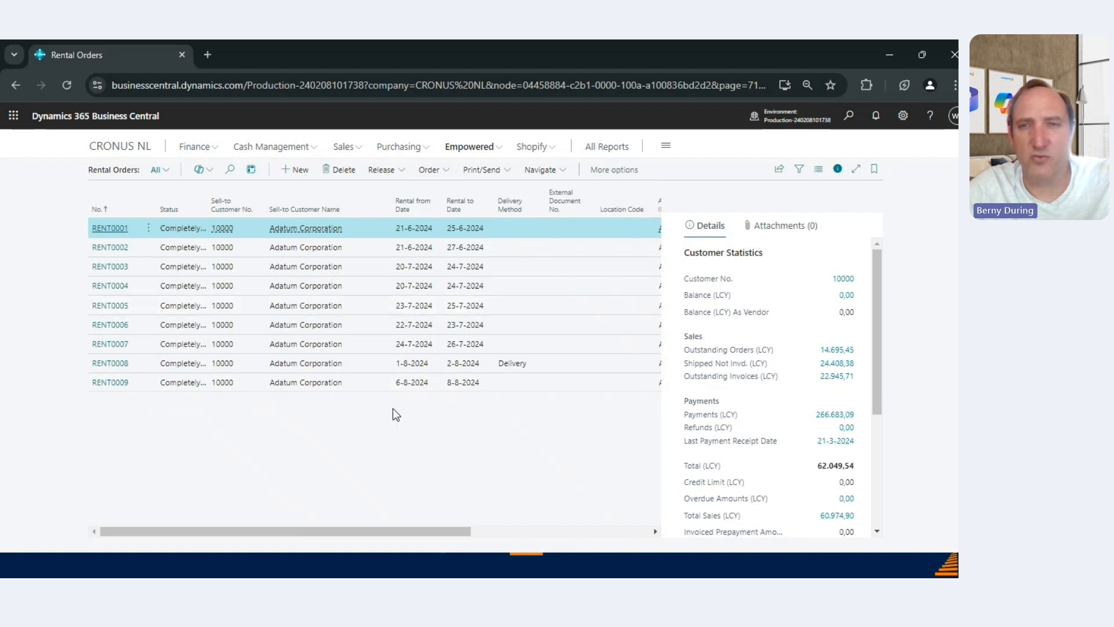
{"action": "key", "text": "alt+Tab"}
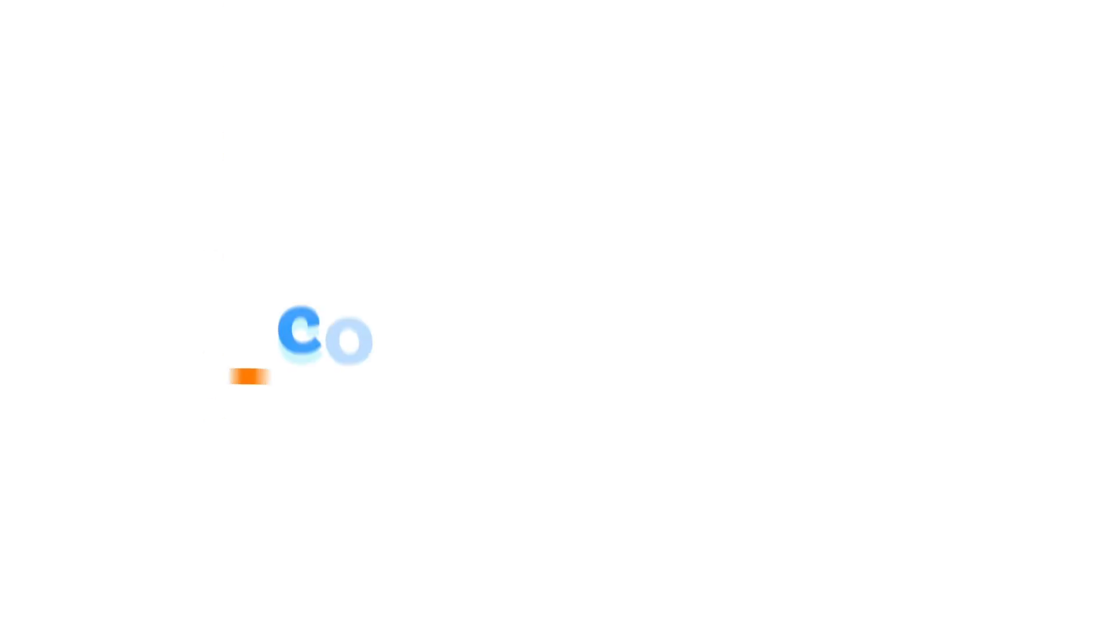